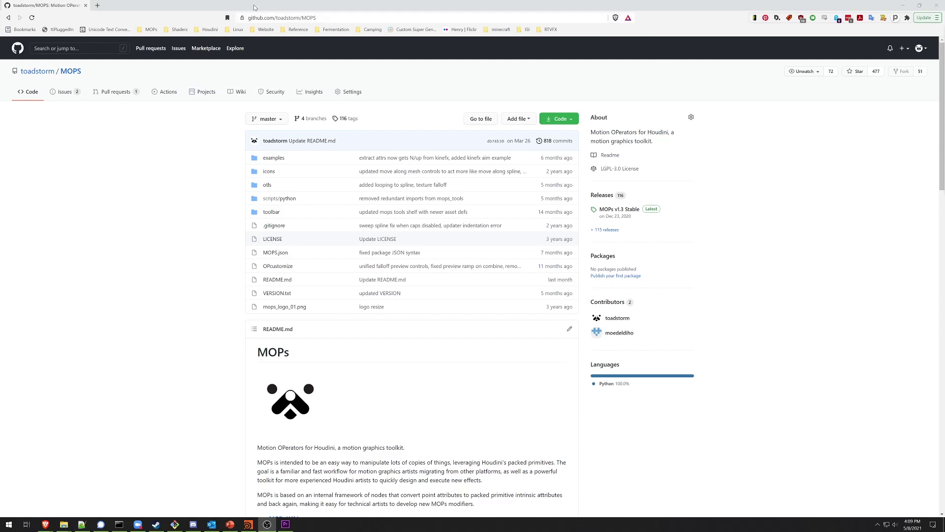
- Switch the MOPS GitHub repository to the experimental branch
{"action": "left_click", "coordinate": [904, 194]}
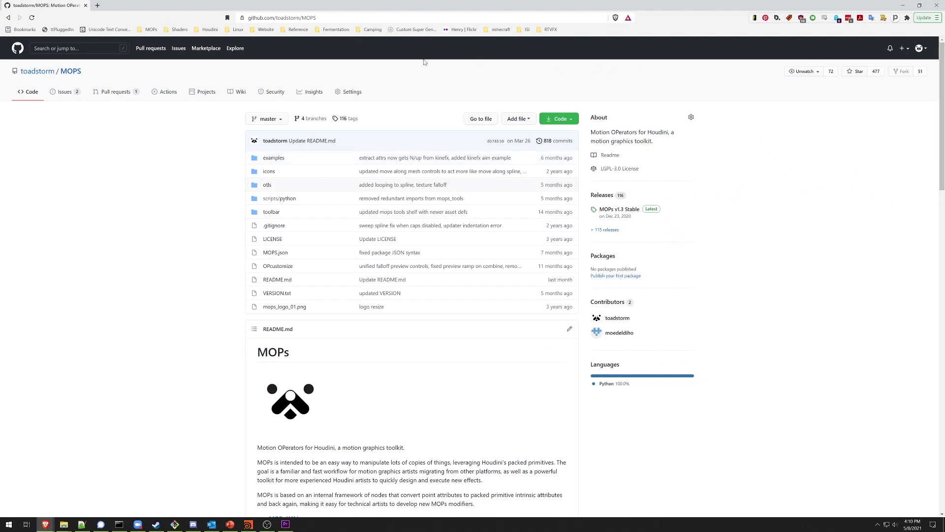
{"action": "left_click", "coordinate": [572, 122]}
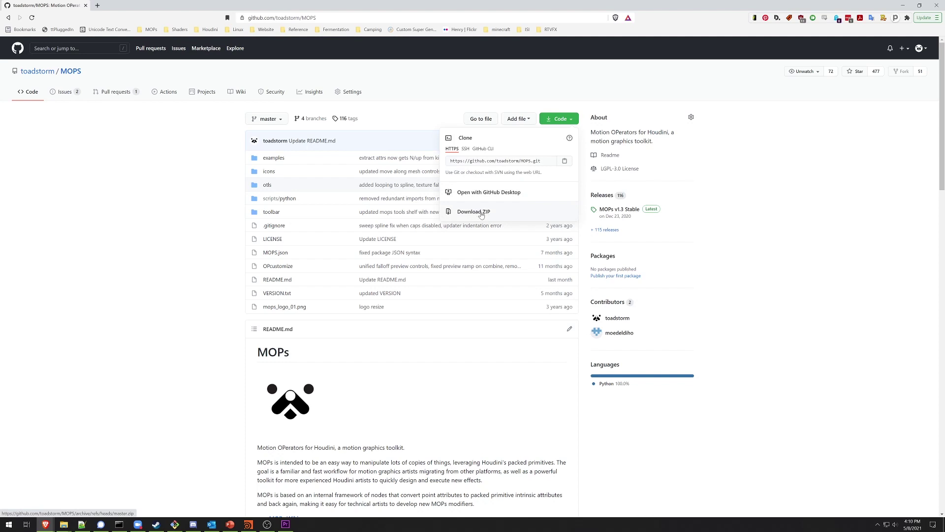
{"action": "left_click", "coordinate": [764, 212]}
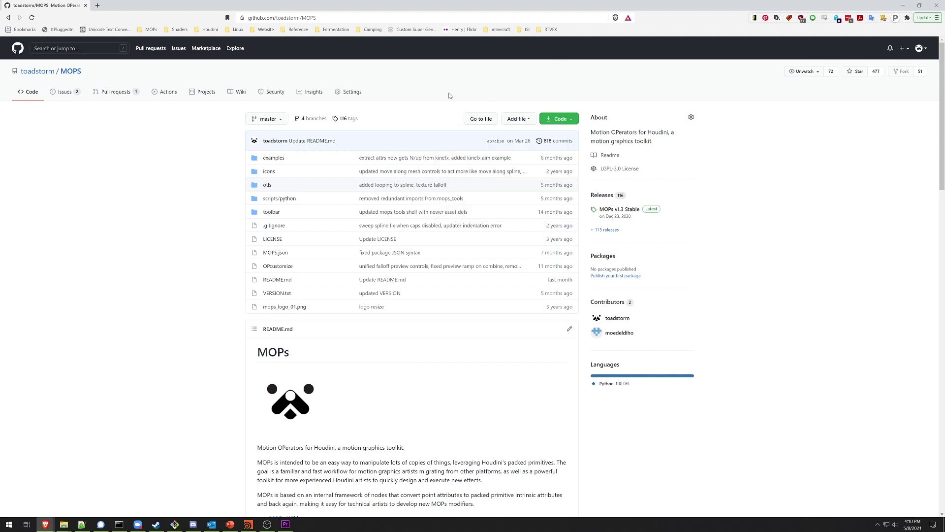
{"action": "left_click", "coordinate": [270, 121]}
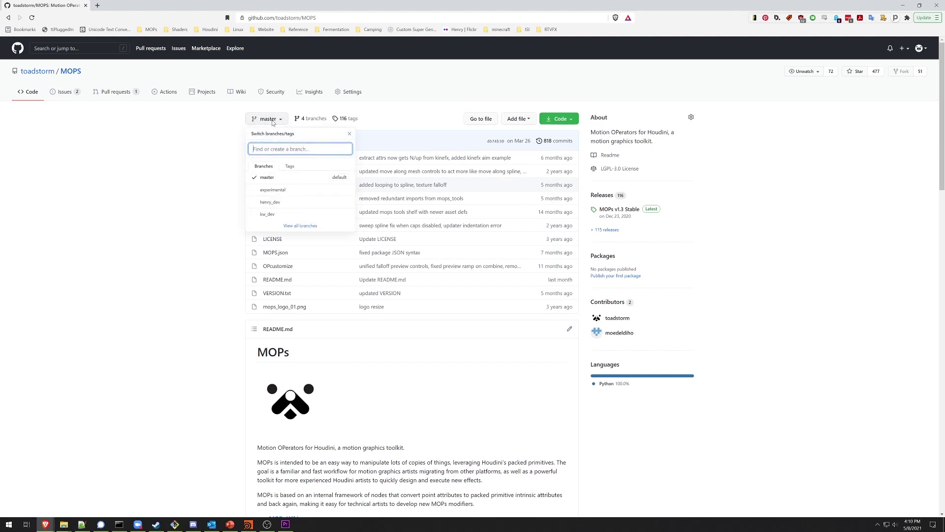
{"action": "left_click", "coordinate": [275, 192]}
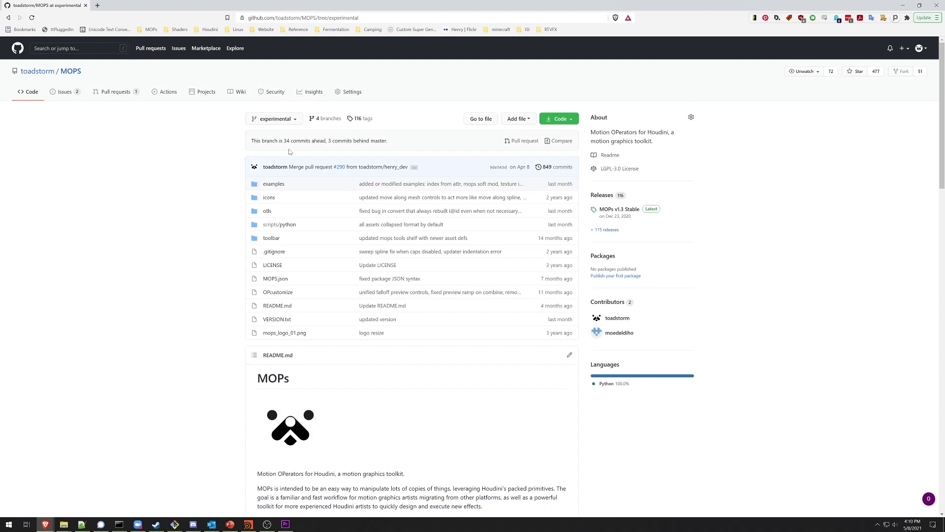
- Copy the experimental branch's HTTPS clone URL and switch to the Git Bash terminal
{"action": "left_click", "coordinate": [570, 120]}
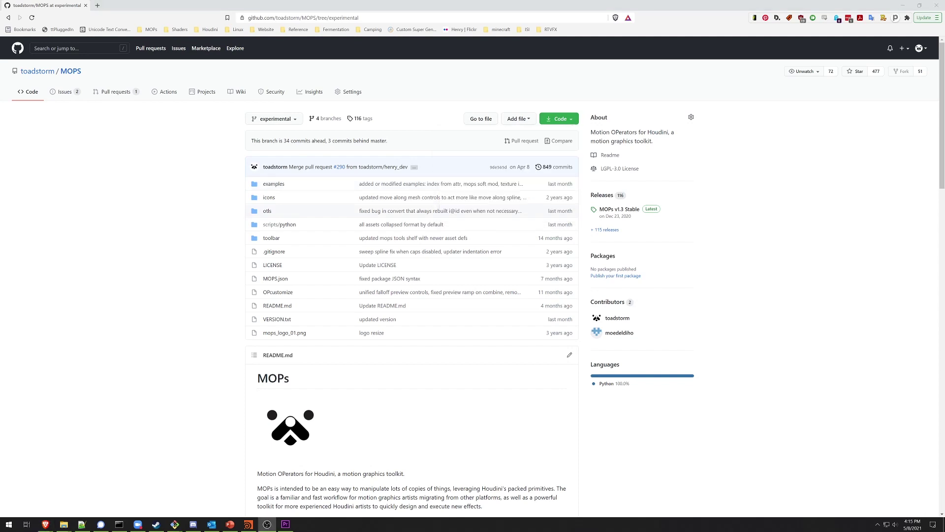
{"action": "left_click", "coordinate": [566, 121]}
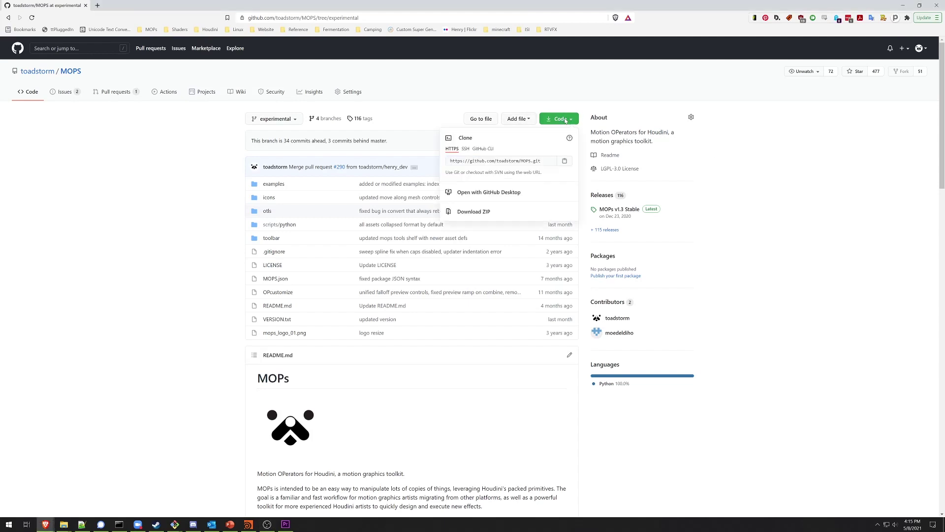
{"action": "left_click", "coordinate": [565, 161]}
{"action": "mouse_move", "coordinate": [174, 524]}
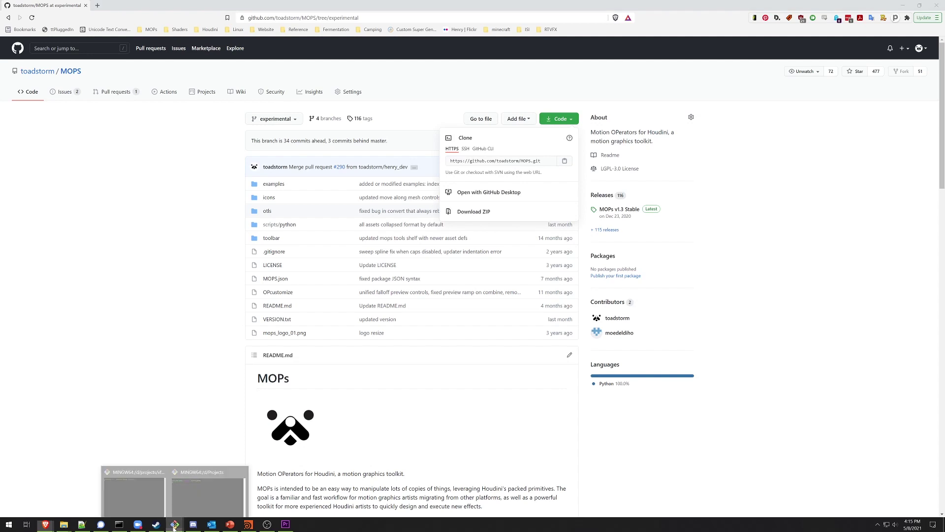
{"action": "left_click", "coordinate": [211, 497]}
- Run git clone with the pasted MOPS HTTPS URL
{"action": "type", "text": "git clone"}
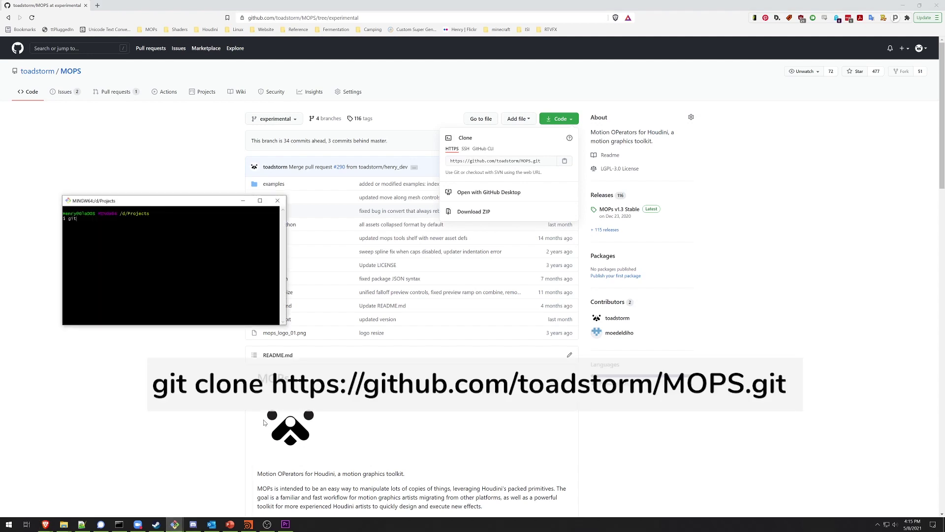
{"action": "right_click", "coordinate": [112, 230]}
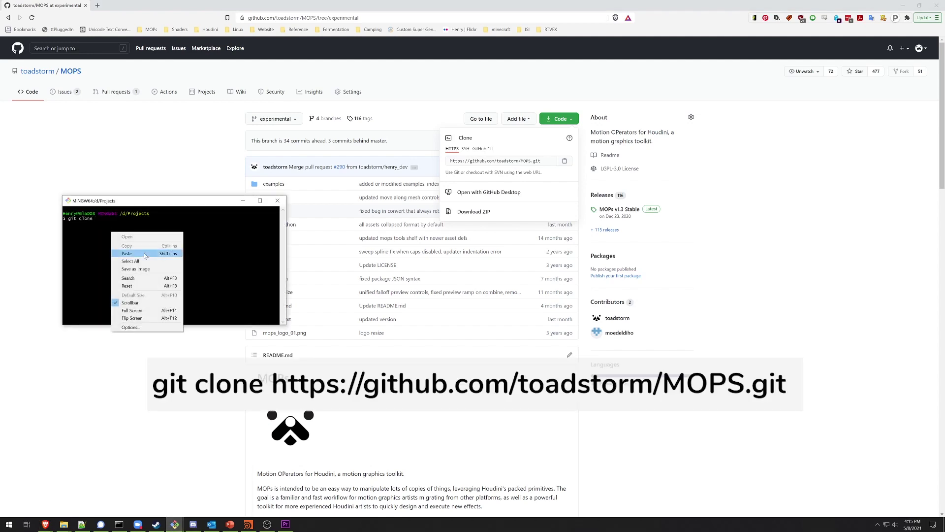
{"action": "left_click", "coordinate": [143, 253]}
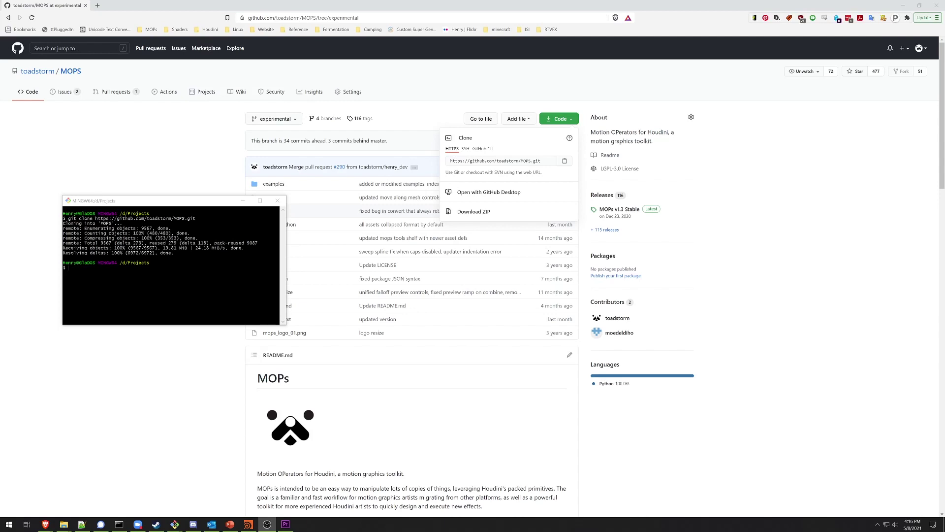
{"action": "key", "text": "alt+Tab"}
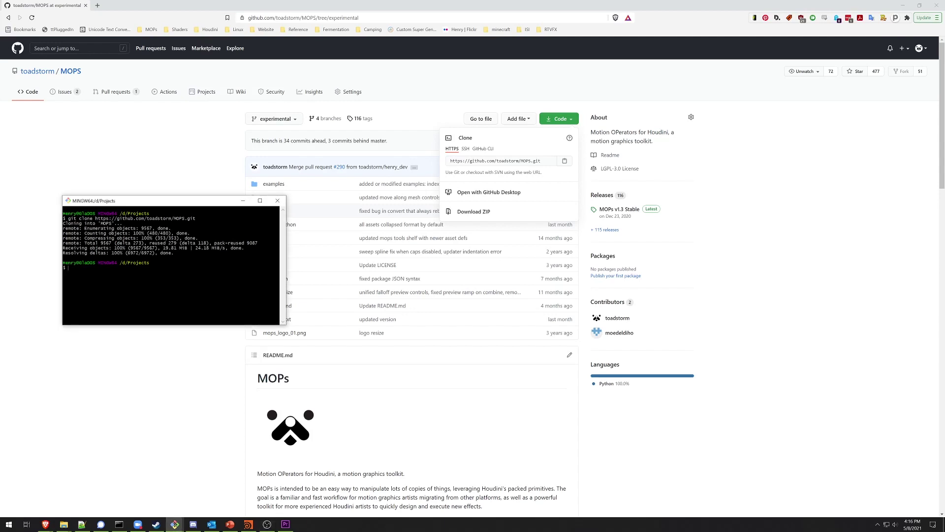
- Enter the MOPS folder and run git checkout experimental
{"action": "type", "text": "cd MOPS"}
{"action": "key", "text": "Return"}
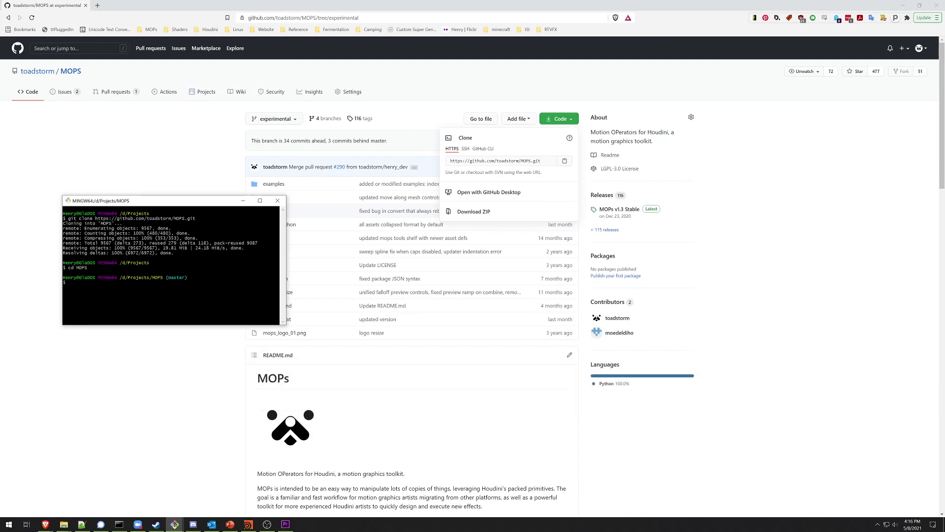
{"action": "type", "text": "git checkout e"}
{"action": "type", "text": "xperimental"}
{"action": "key", "text": "Return"}
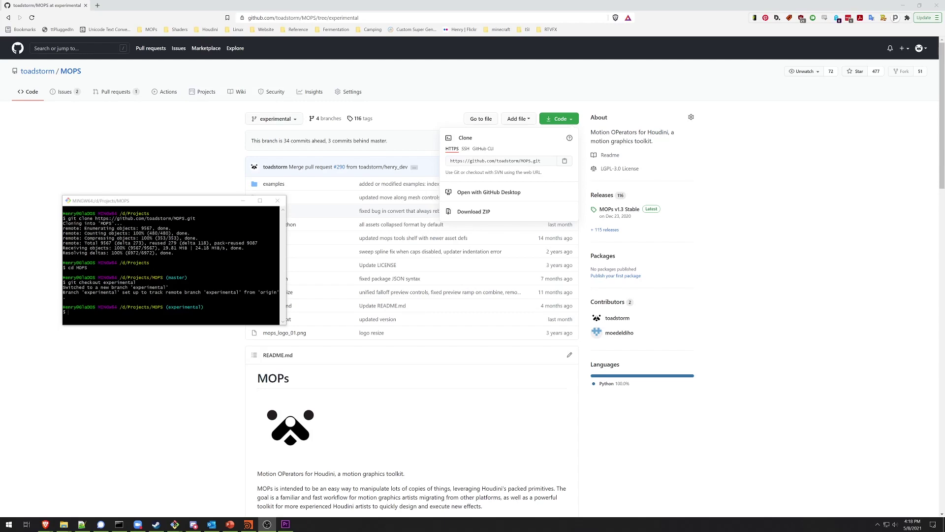
{"action": "key", "text": "alt+Tab"}
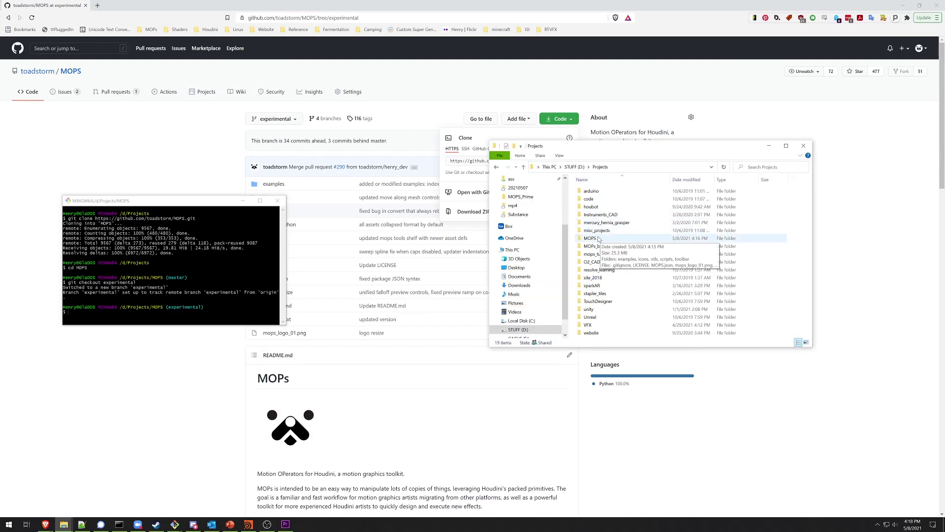
- Open D:\Projects\MOPS\MOPS.json with Edit with Notepad++
{"action": "left_click", "coordinate": [574, 166]}
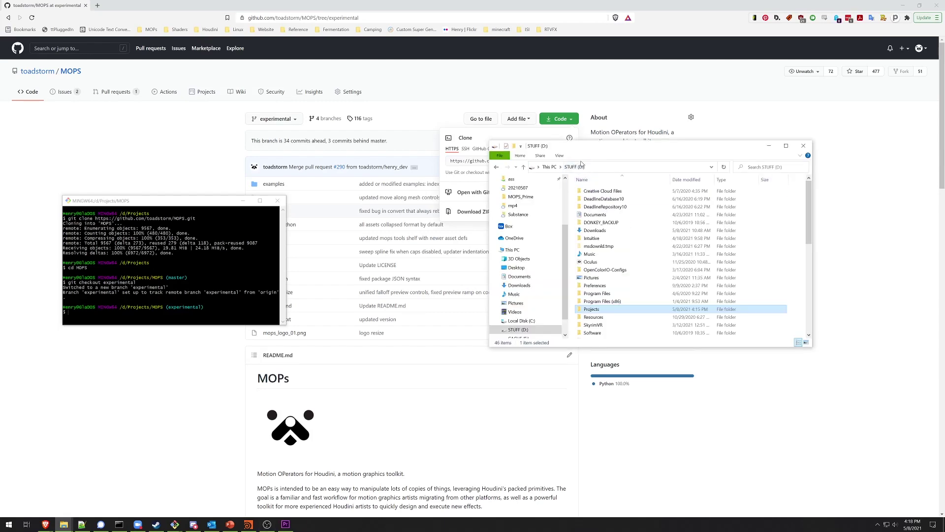
{"action": "double_click", "coordinate": [603, 310]}
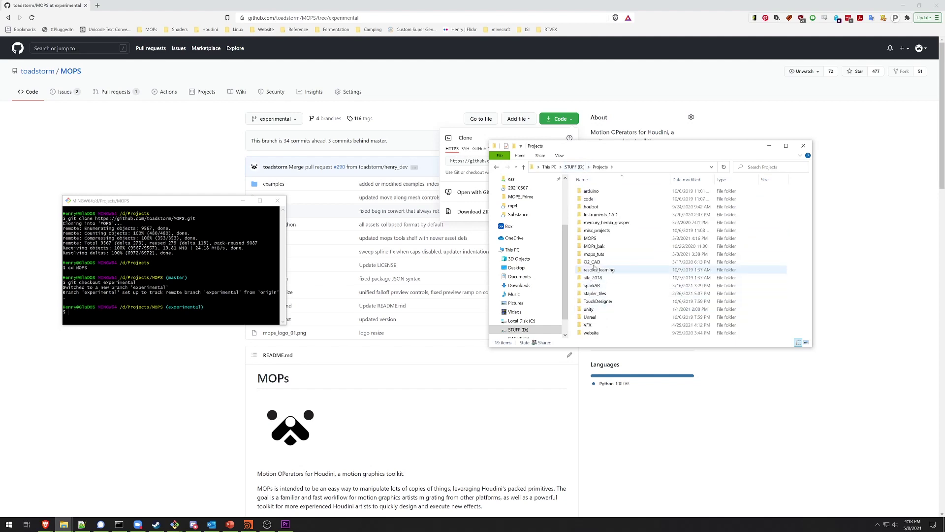
{"action": "double_click", "coordinate": [593, 238]}
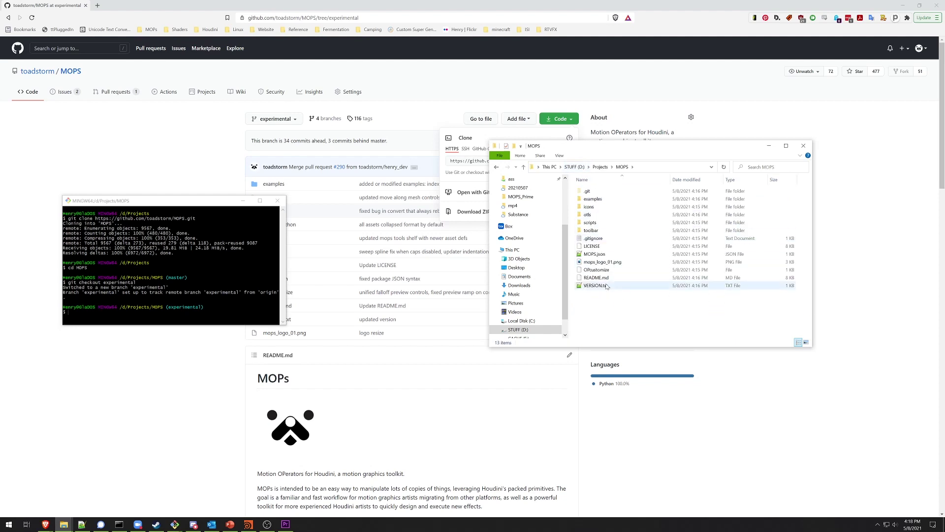
{"action": "left_click", "coordinate": [606, 256]}
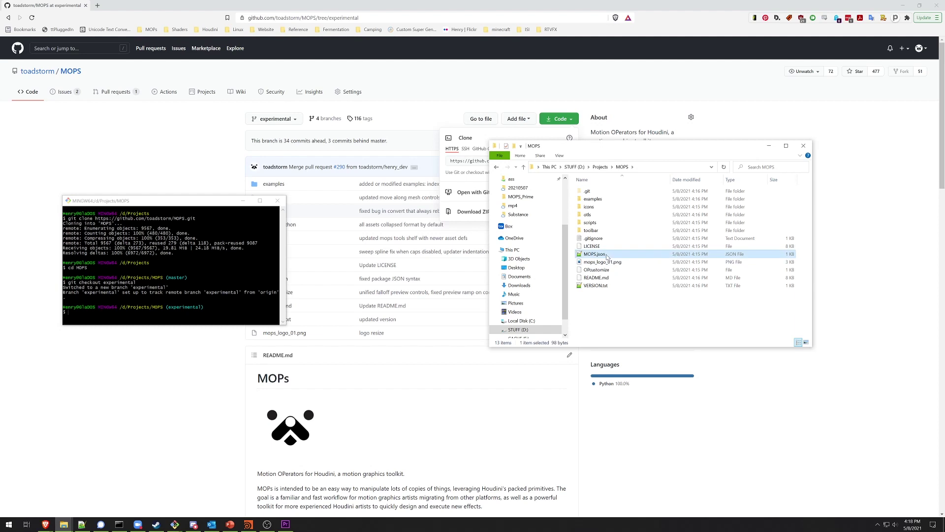
{"action": "right_click", "coordinate": [606, 254]}
{"action": "left_click", "coordinate": [635, 292]}
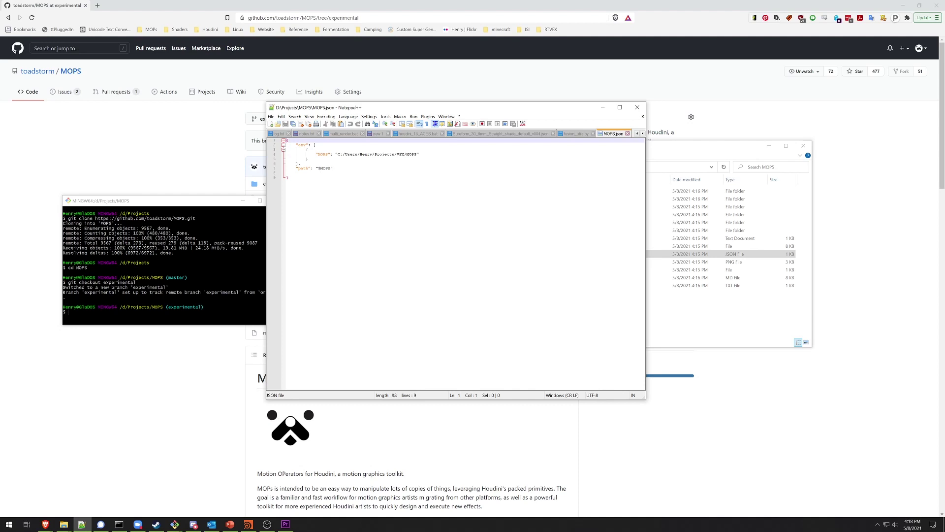
- Replace the line-4 path in MOPS.json with D:/Projects/MOPS, using forward slashes, and save
{"action": "mouse_move", "coordinate": [429, 111]}
{"action": "left_mouse_down"}
{"action": "mouse_move", "coordinate": [450, 151]}
{"action": "mouse_move", "coordinate": [605, 273]}
{"action": "mouse_move", "coordinate": [510, 271]}
{"action": "mouse_move", "coordinate": [513, 259]}
{"action": "left_mouse_up"}
{"action": "left_click", "coordinate": [656, 166]}
{"action": "key", "text": "ctrl+c"}
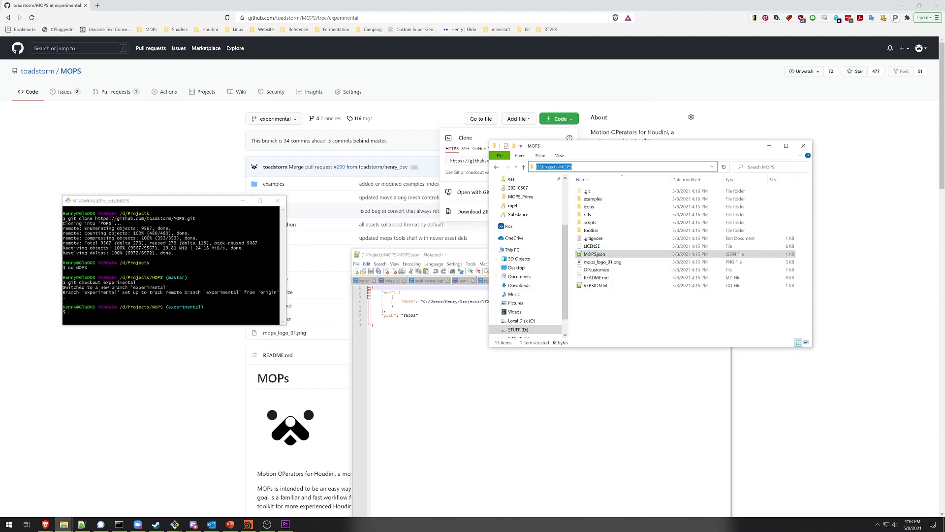
{"action": "left_click", "coordinate": [394, 297]}
{"action": "left_click_drag", "start_coordinate": [423, 301], "coordinate": [503, 301]}
{"action": "key", "text": "ctrl+v"}
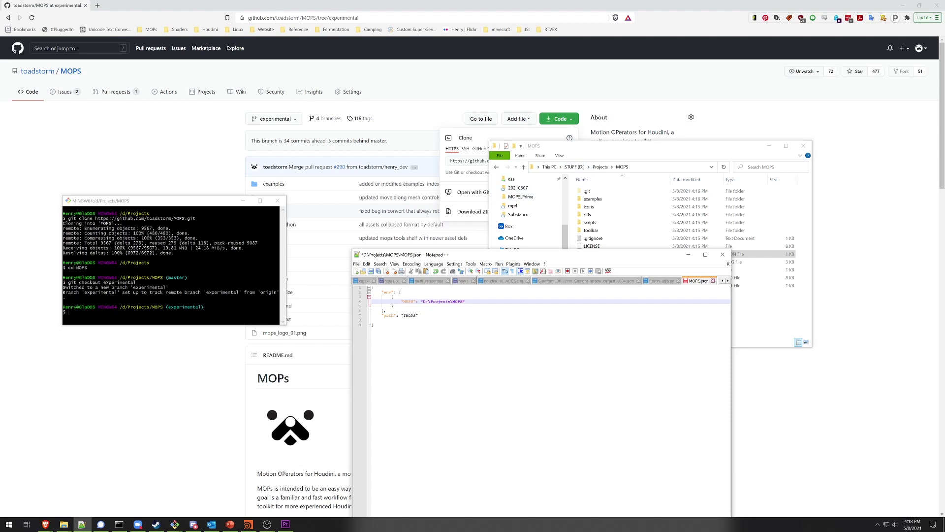
{"action": "key", "text": "BackSpace"}
{"action": "type", "text": "/"}
{"action": "key", "text": "BackSpace"}
{"action": "type", "text": "/"}
{"action": "key", "text": "ctrl+s"}
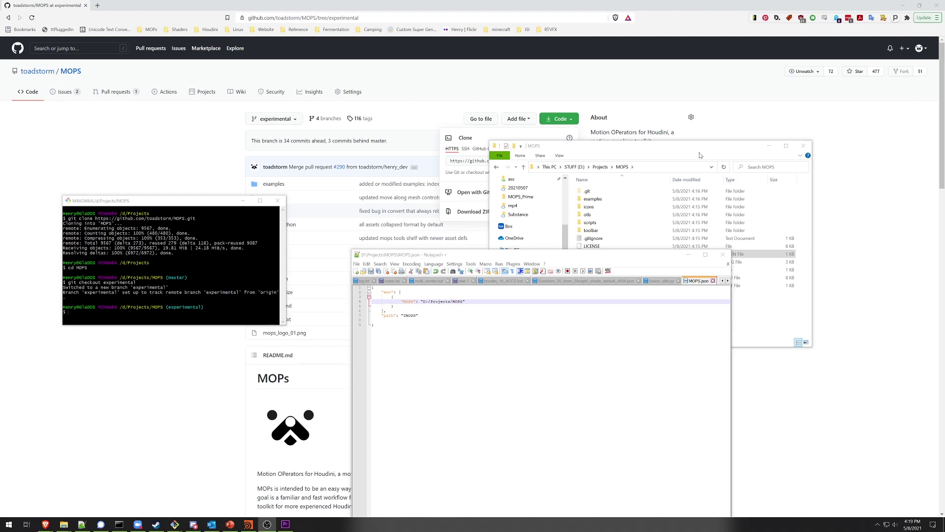
{"action": "left_click", "coordinate": [652, 156]}
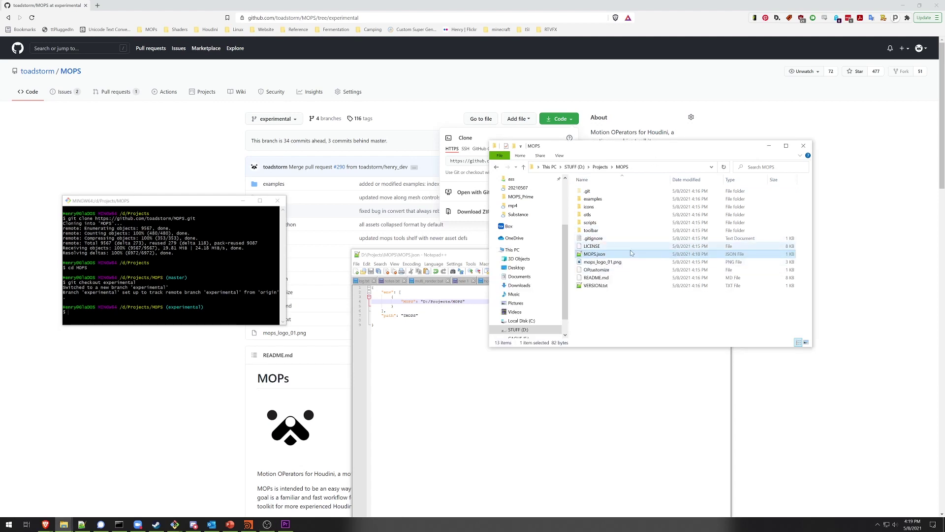
- Paste MOPS.json into Documents\houdini18.5\packages and dismiss the Replace or Skip Files dialog
{"action": "left_click", "coordinate": [521, 277]}
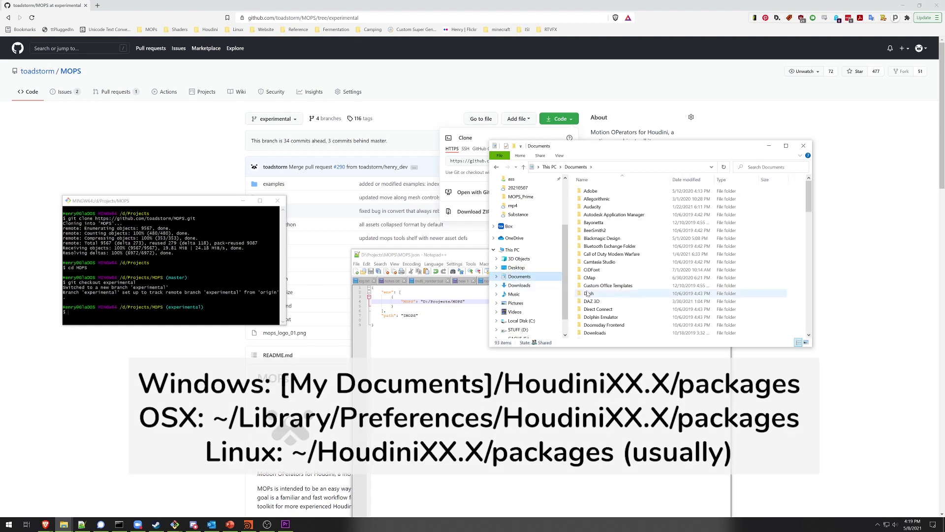
{"action": "left_click_drag", "start_coordinate": [808, 202], "coordinate": [808, 237]}
{"action": "double_click", "coordinate": [597, 248]}
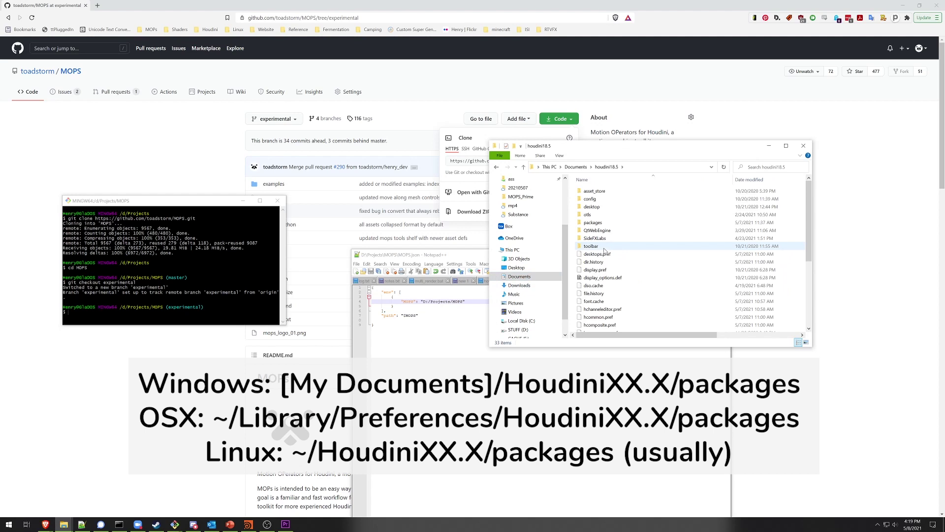
{"action": "double_click", "coordinate": [593, 222]}
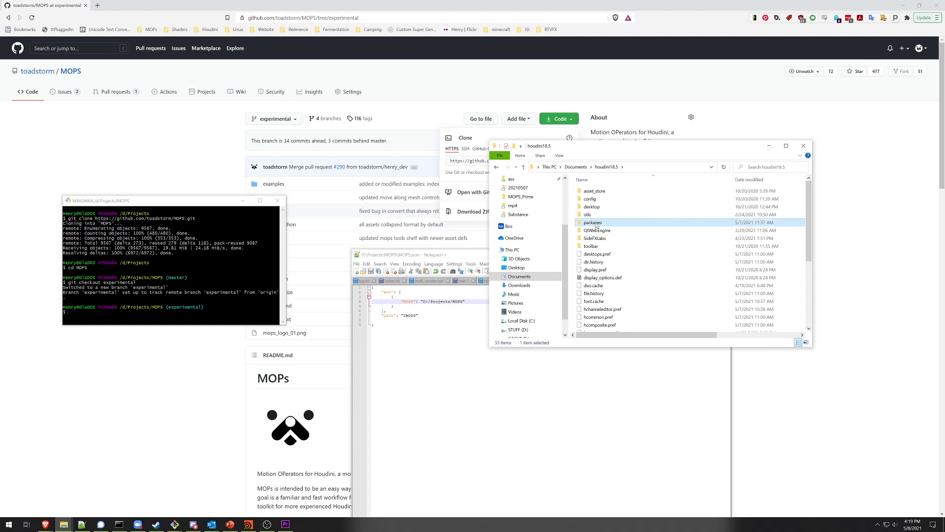
{"action": "key", "text": "ctrl+v"}
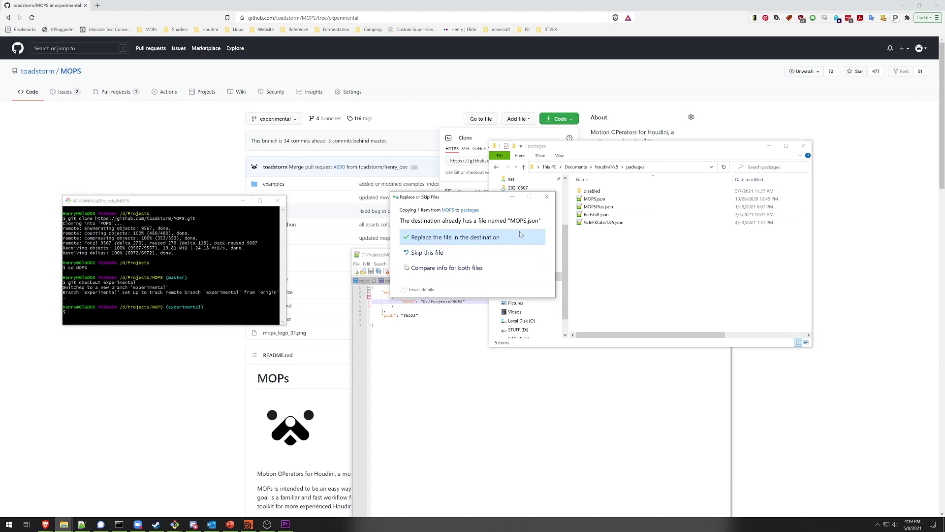
{"action": "left_click", "coordinate": [549, 198]}
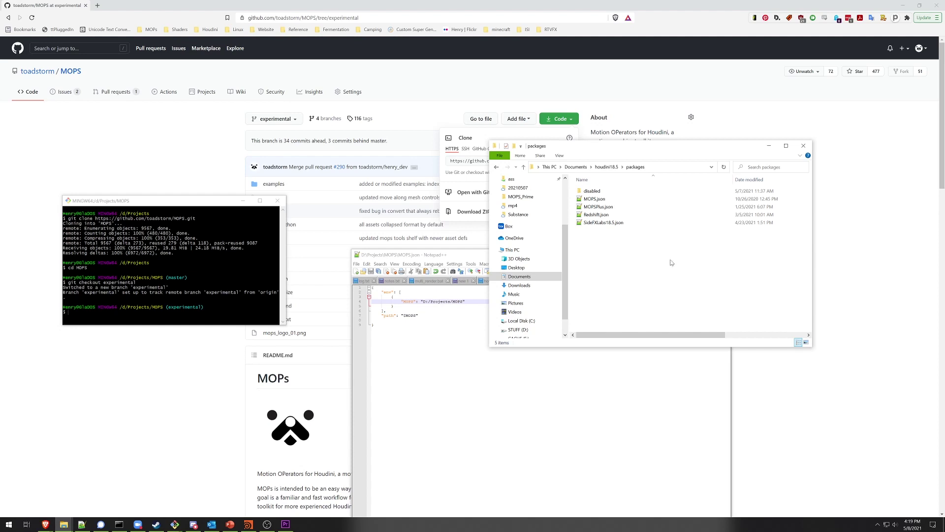
{"action": "left_click", "coordinate": [248, 526]}
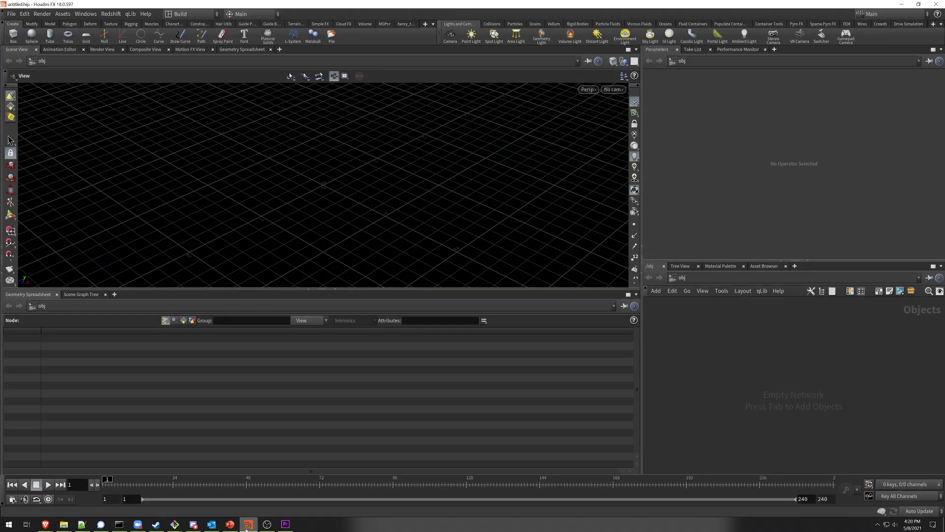
- Create a Geometry node via the 'geo' search and dive inside it
{"action": "key", "text": "Tab"}
{"action": "type", "text": "geo"}
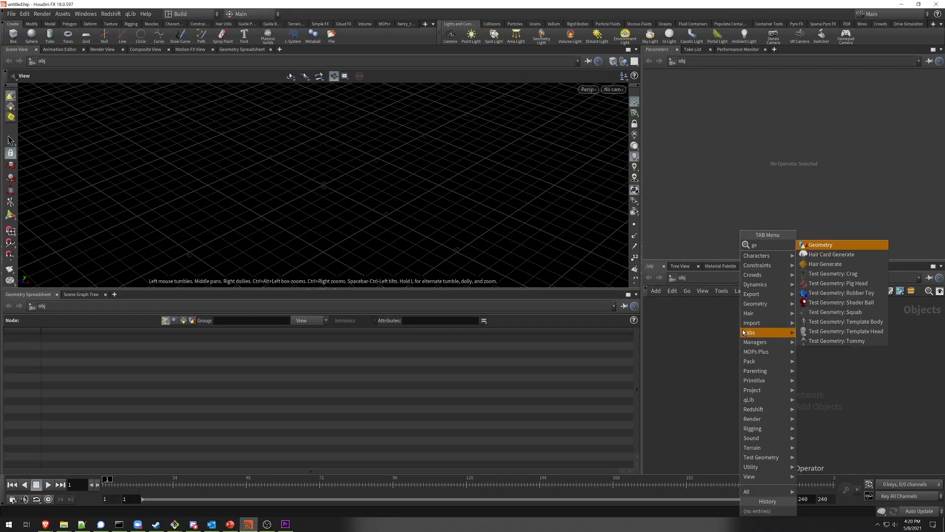
{"action": "key", "text": "Return"}
{"action": "double_click", "coordinate": [728, 329]}
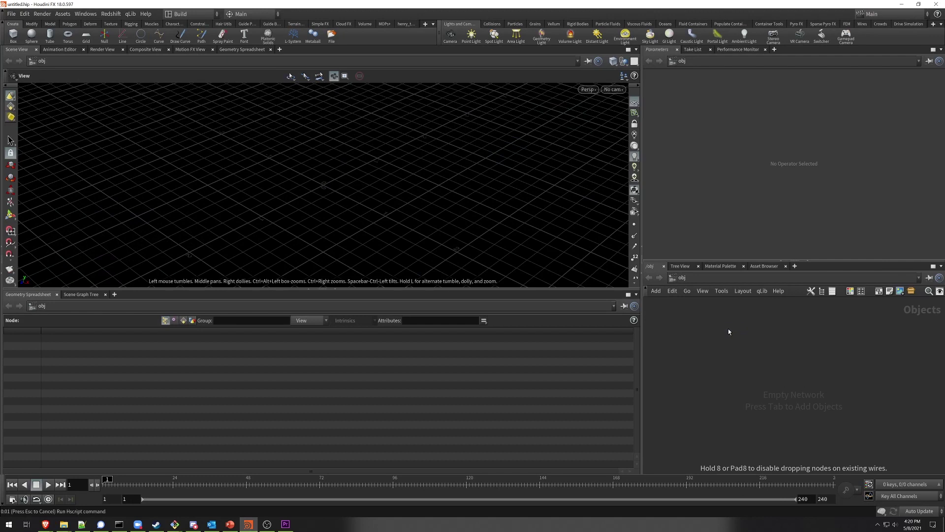
{"action": "key", "text": "Tab"}
{"action": "mouse_move", "coordinate": [759, 274]}
{"action": "mouse_move", "coordinate": [811, 288]}
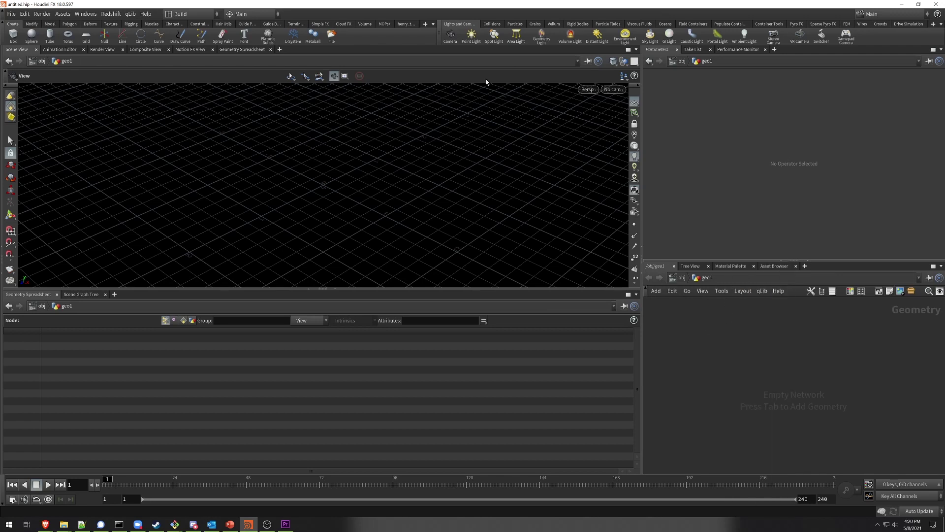
- Turn on the MOPs shelf in the shelf set's Shelves list
{"action": "left_click", "coordinate": [433, 23]}
{"action": "mouse_move", "coordinate": [447, 58]}
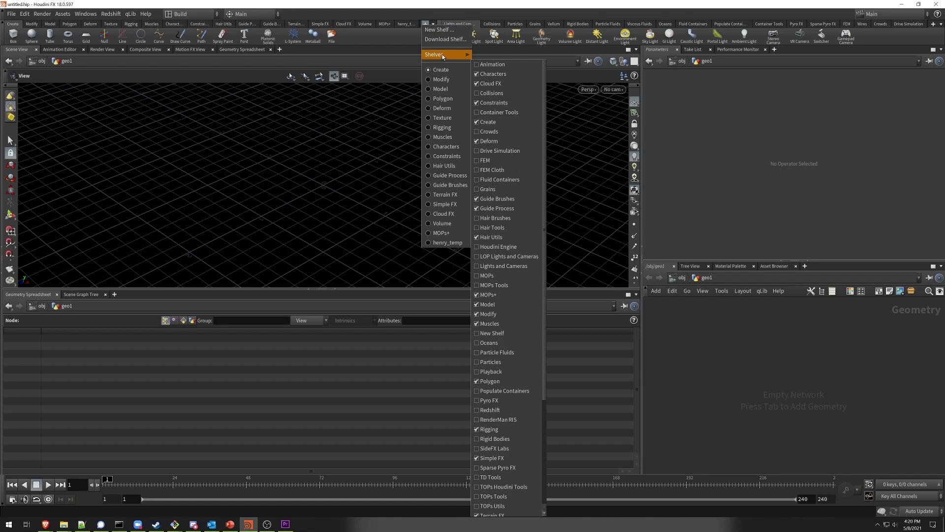
{"action": "left_click", "coordinate": [480, 278]}
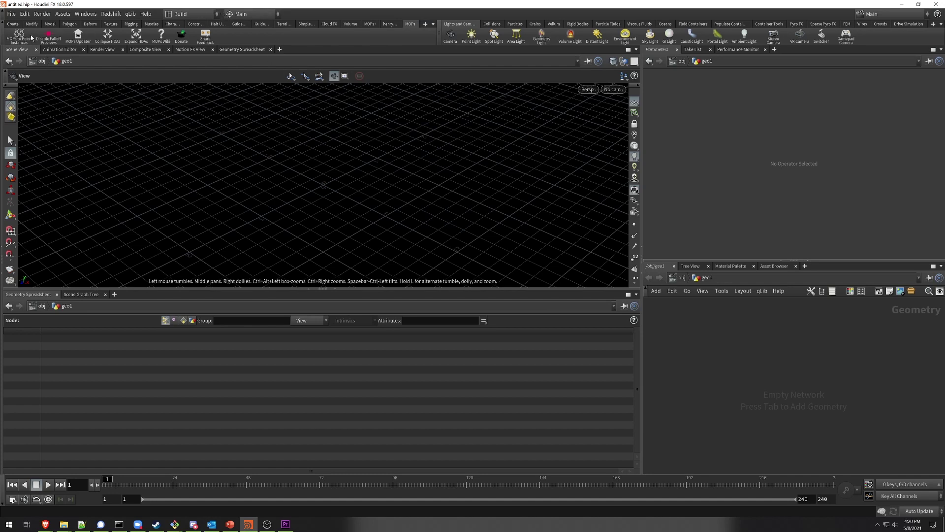
{"action": "left_click", "coordinate": [78, 36]}
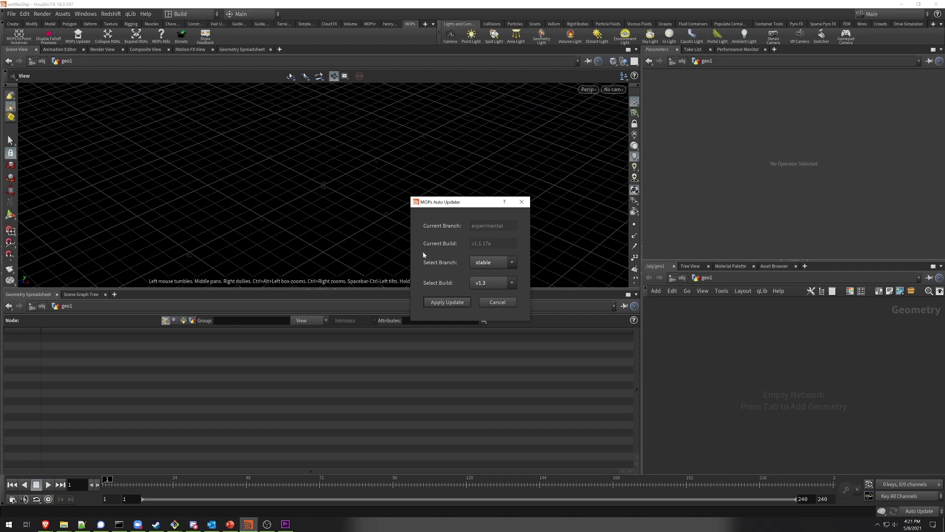
{"action": "left_click", "coordinate": [482, 263]}
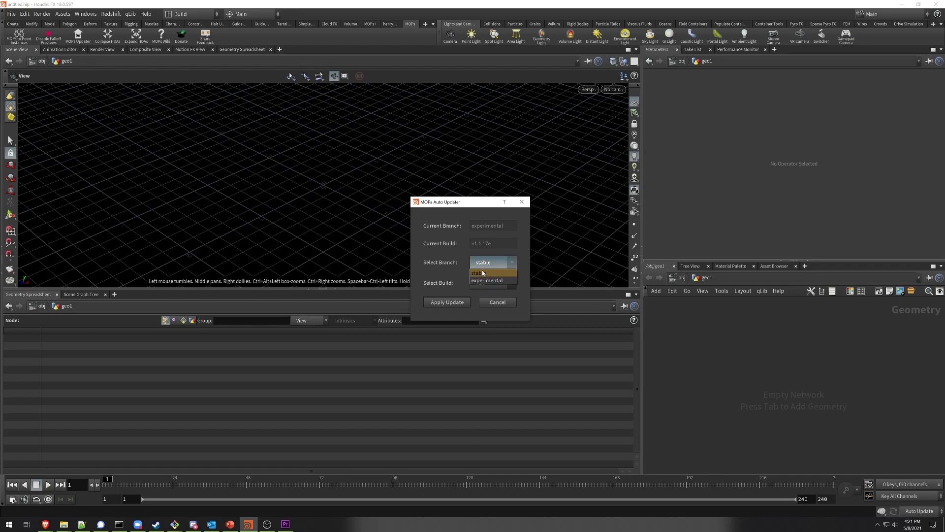
{"action": "left_click", "coordinate": [482, 263]}
{"action": "left_click", "coordinate": [483, 283]}
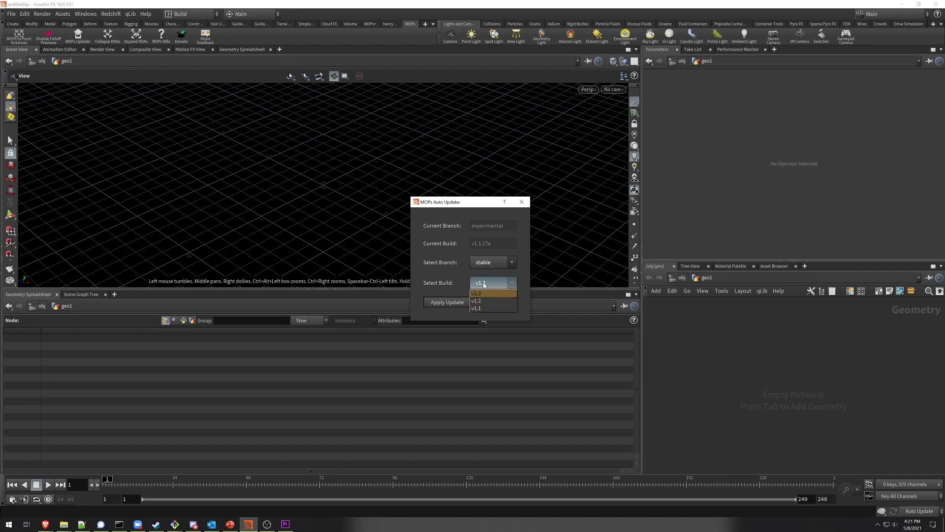
{"action": "left_click", "coordinate": [482, 288]}
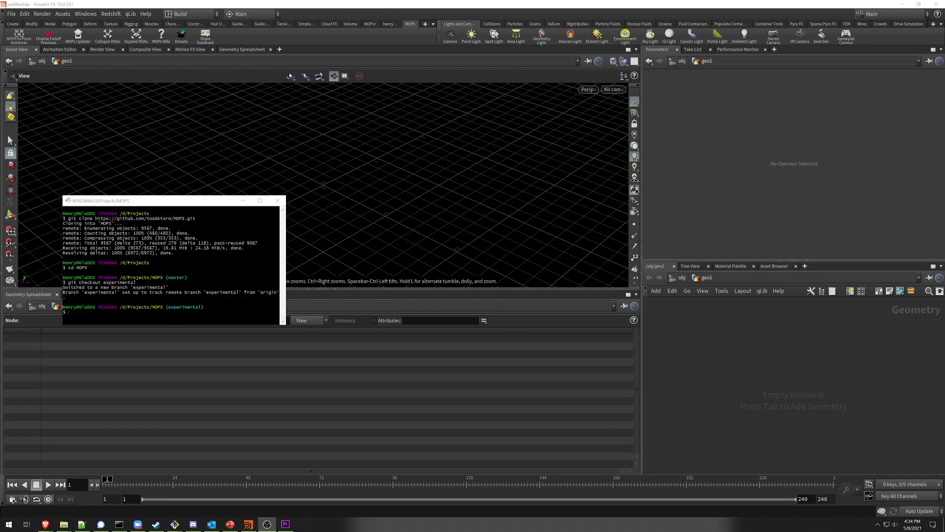
- Run git pull, then git reset --hard origin in the MOPS checkout
{"action": "key", "text": "alt+Tab"}
{"action": "type", "text": "git pu"}
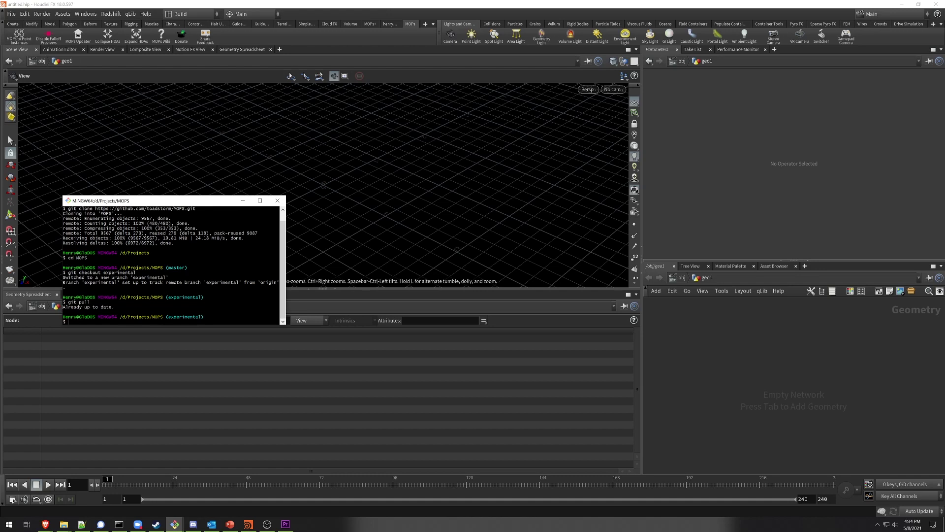
{"action": "type", "text": "git reset"}
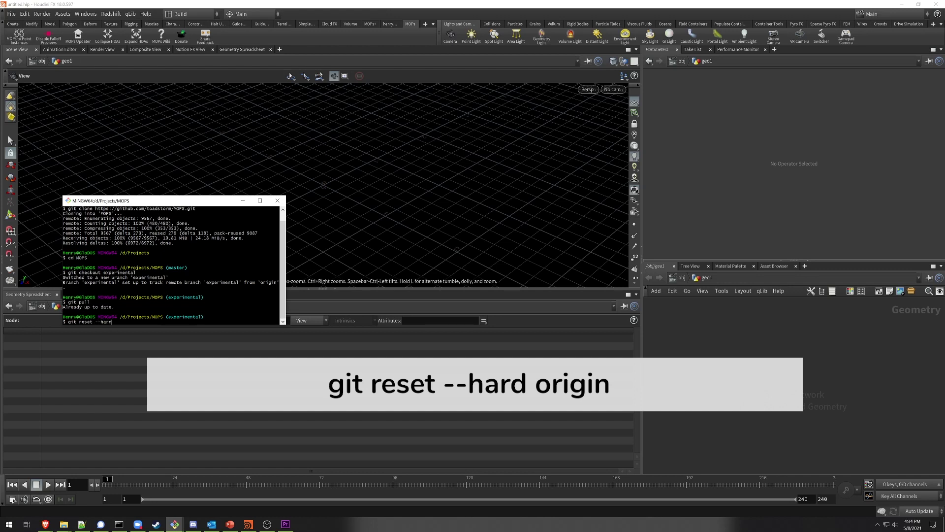
{"action": "type", "text": "--hard origin"}
{"action": "key", "text": "Return"}
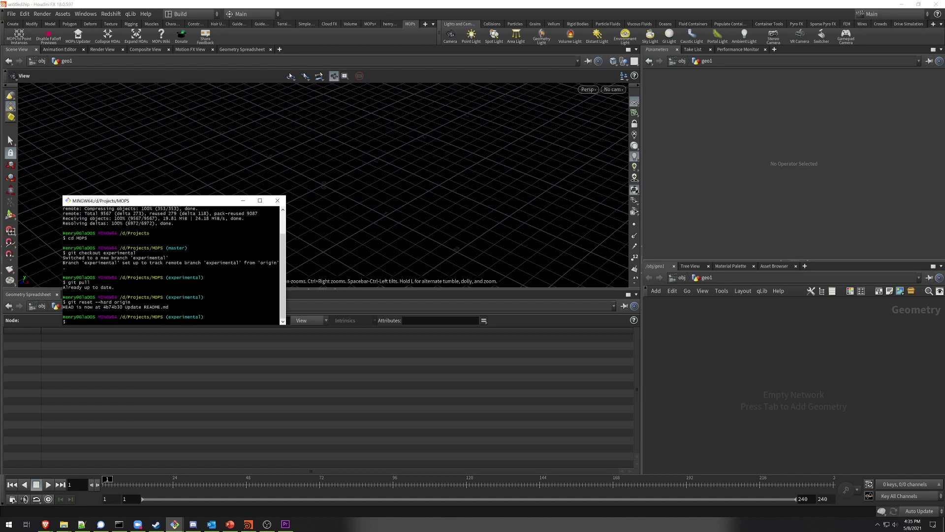
{"action": "key", "text": "alt+Tab"}
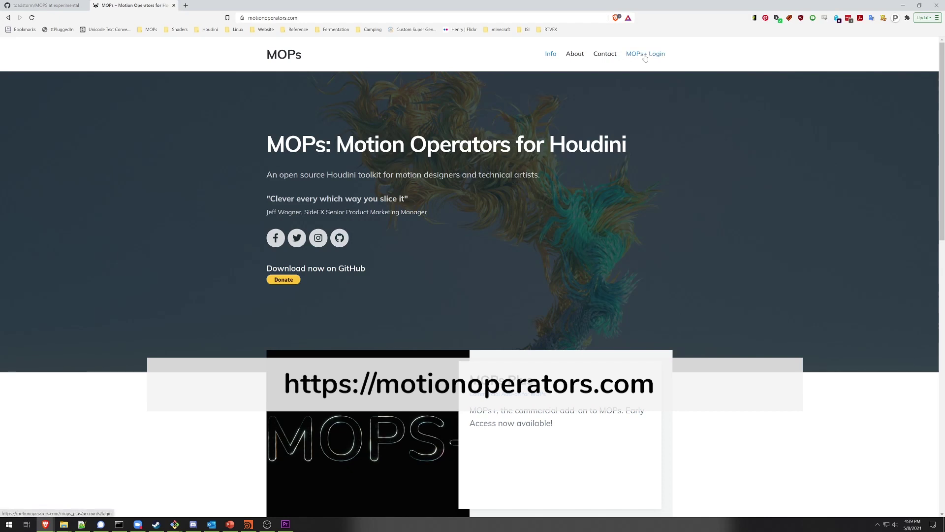
- Log in to the MOPs+ account with the saved credentials and go to Downloads
{"action": "left_click", "coordinate": [645, 58]}
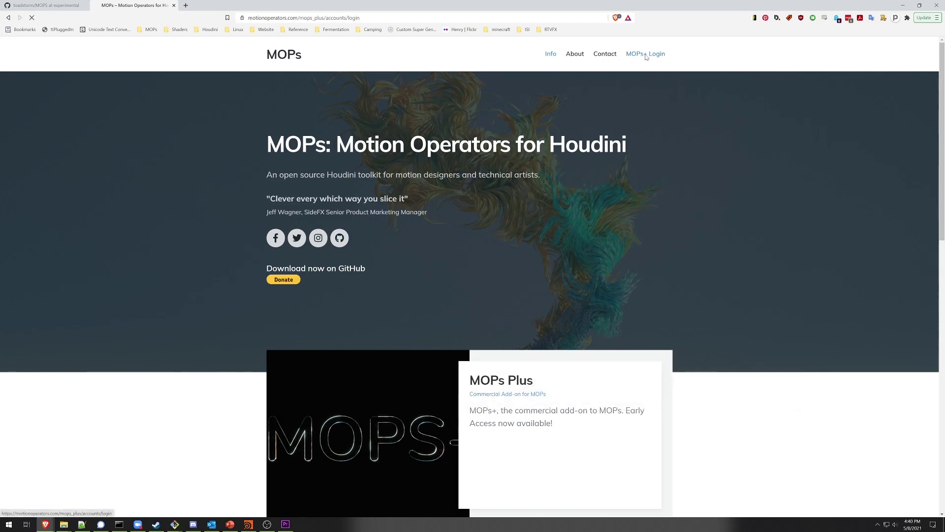
{"action": "left_click", "coordinate": [470, 109]}
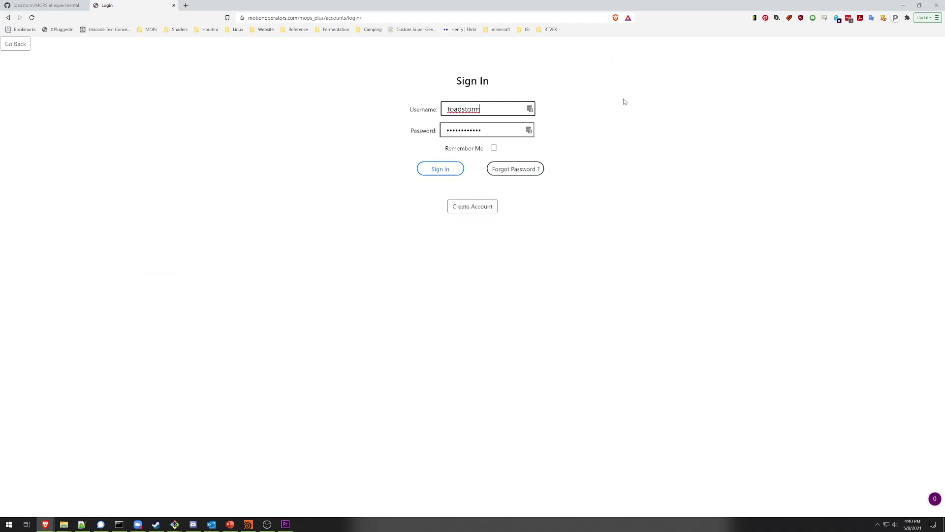
{"action": "left_click", "coordinate": [440, 169]}
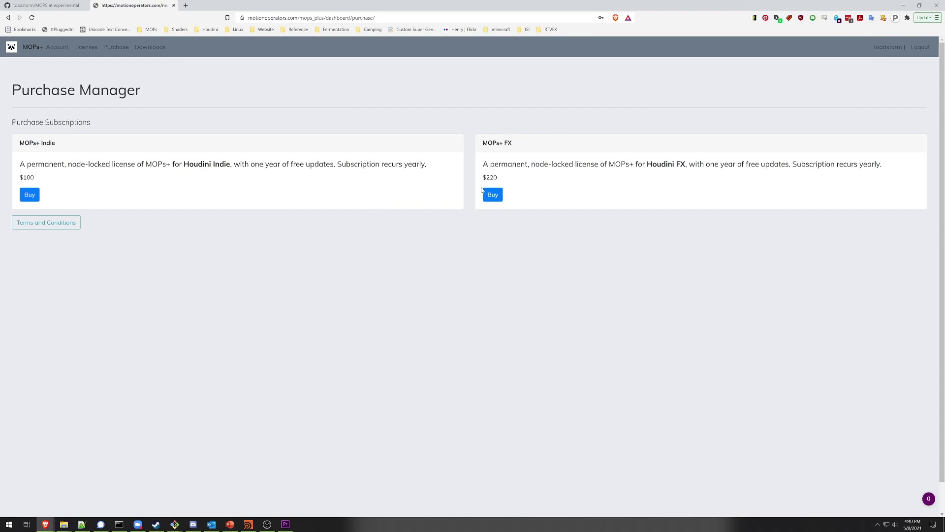
{"action": "left_click", "coordinate": [158, 51]}
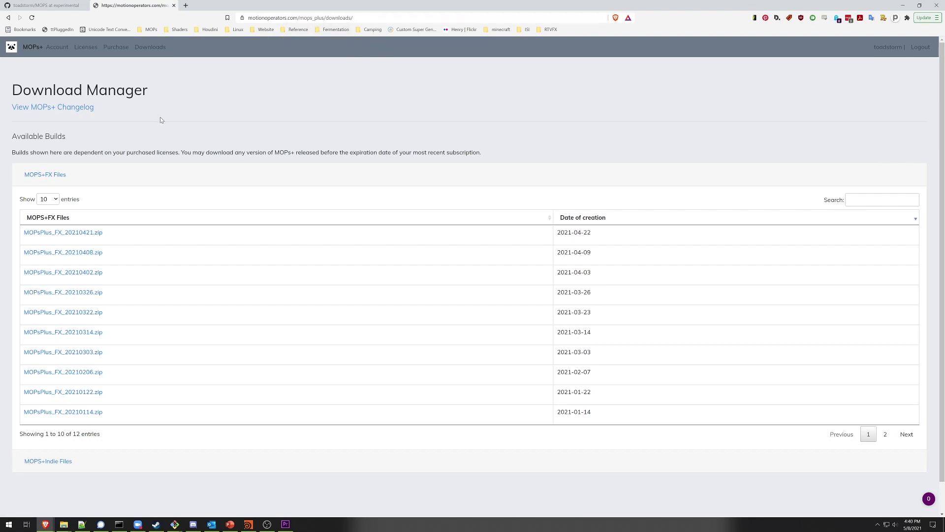
- Review the MOPs+ changelog, then return and expand the MOPS+FX Files builds
{"action": "left_click", "coordinate": [69, 107]}
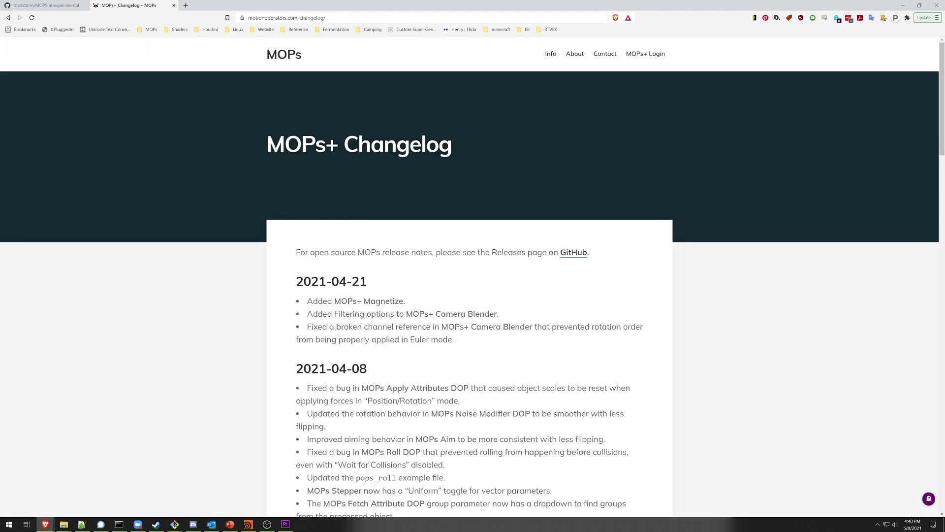
{"action": "scroll", "coordinate": [404, 364], "scroll_direction": "down", "scroll_amount": 1}
{"action": "key", "text": "alt+Left"}
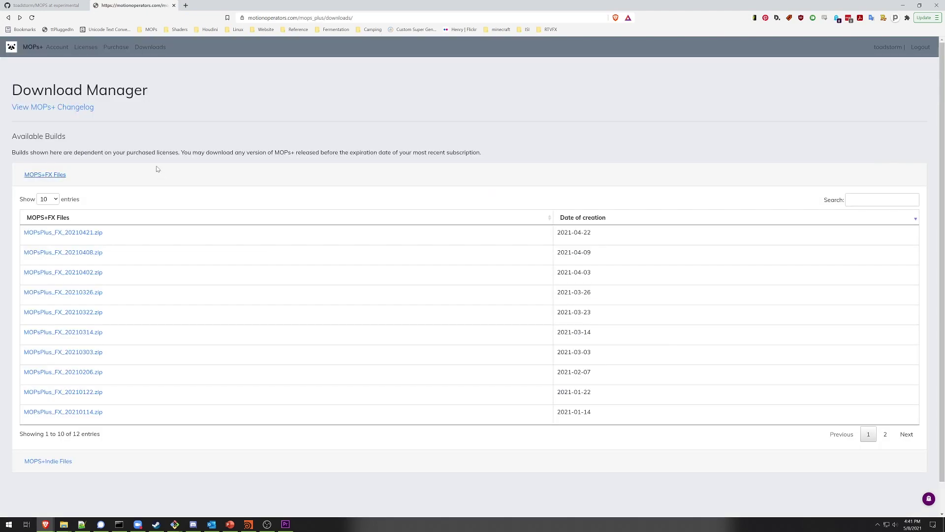
{"action": "left_click", "coordinate": [141, 469]}
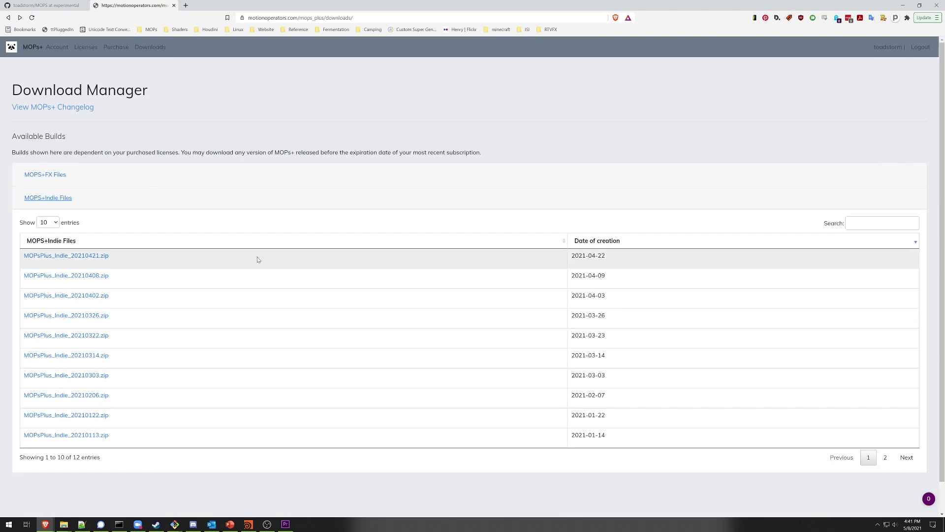
{"action": "left_click", "coordinate": [45, 174]}
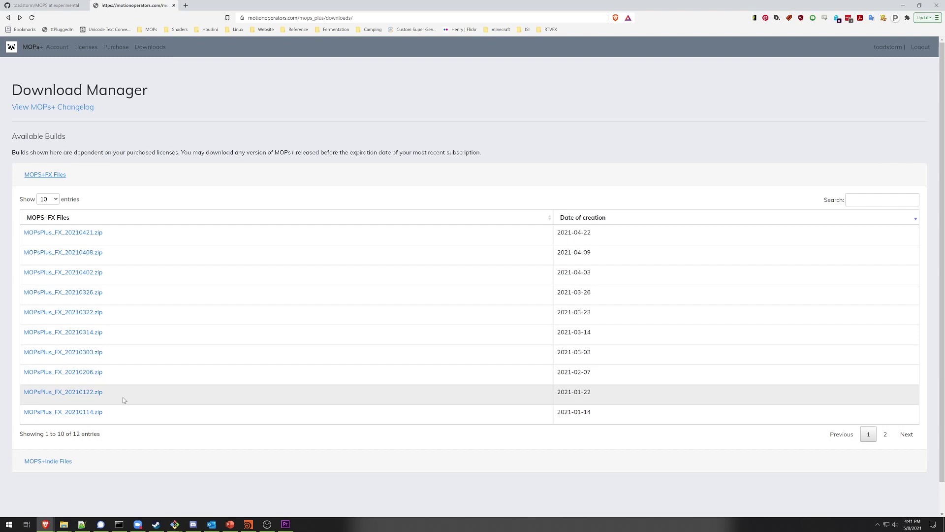
- Save MOPsPlus_FX_20210421.zip to the Desktop and open the downloaded archive
{"action": "left_click", "coordinate": [84, 233]}
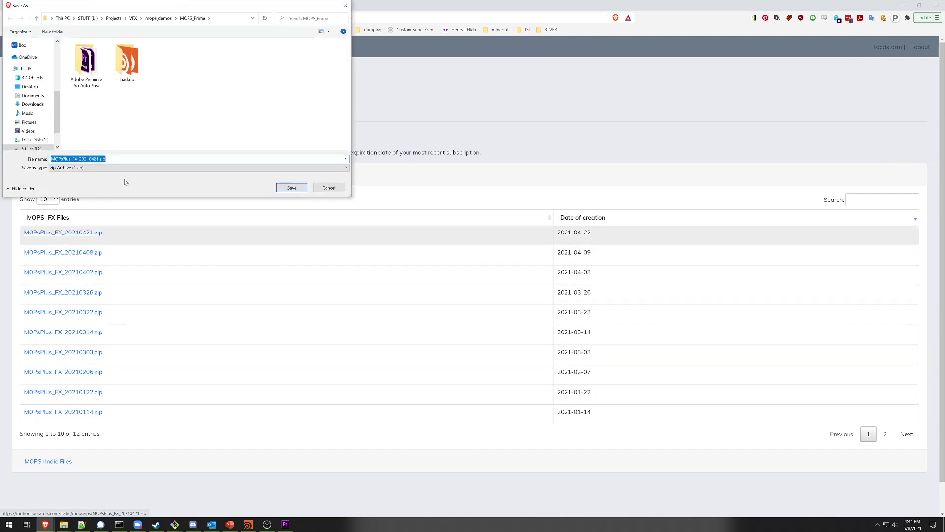
{"action": "left_click", "coordinate": [30, 86]}
{"action": "left_click", "coordinate": [292, 188]}
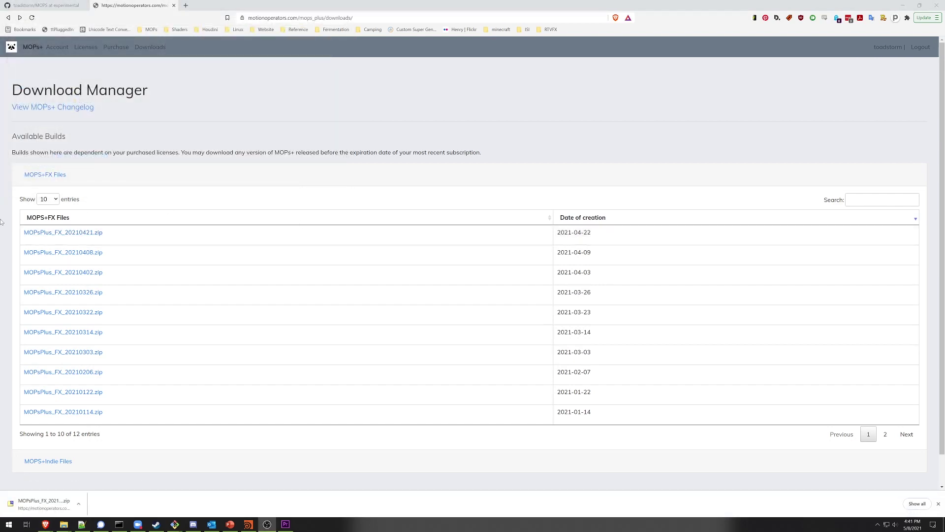
{"action": "left_click", "coordinate": [44, 503]}
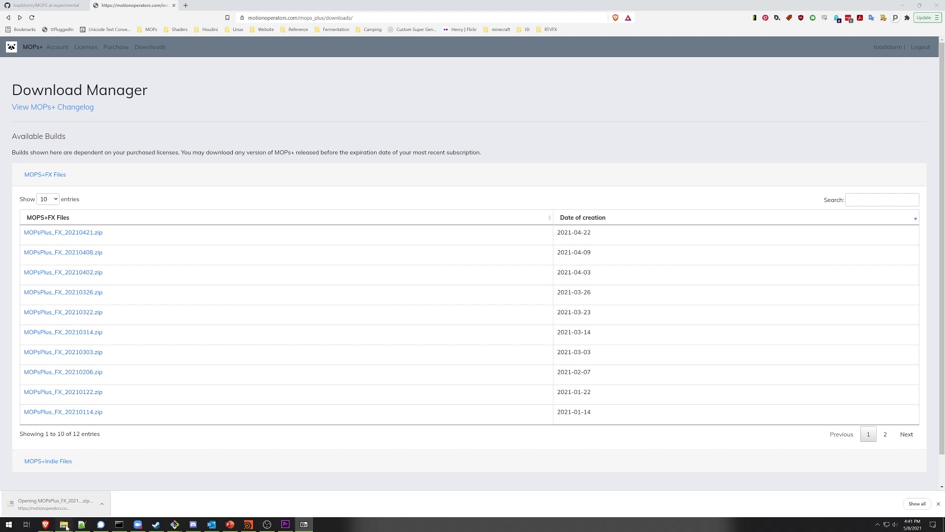
- Navigate File Explorer to STUFF (D:) > Projects
{"action": "mouse_move", "coordinate": [67, 527]}
{"action": "left_click", "coordinate": [34, 492]}
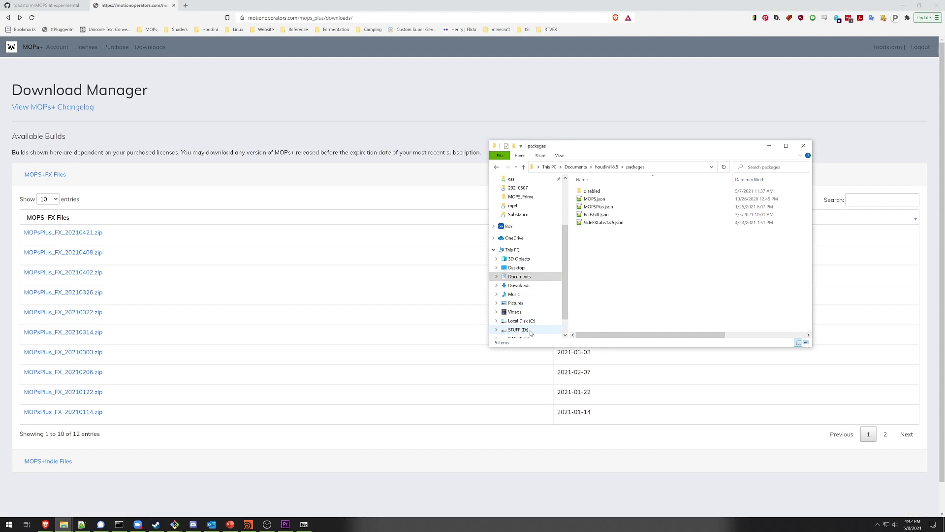
{"action": "left_click", "coordinate": [530, 331]}
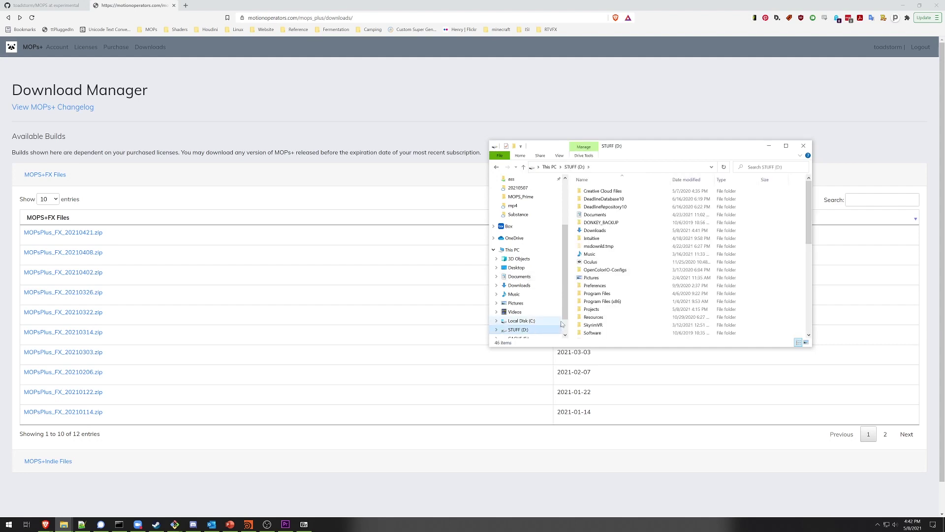
{"action": "scroll", "coordinate": [629, 324], "scroll_direction": "down", "scroll_amount": 4}
{"action": "scroll", "coordinate": [614, 240], "scroll_direction": "up", "scroll_amount": 1}
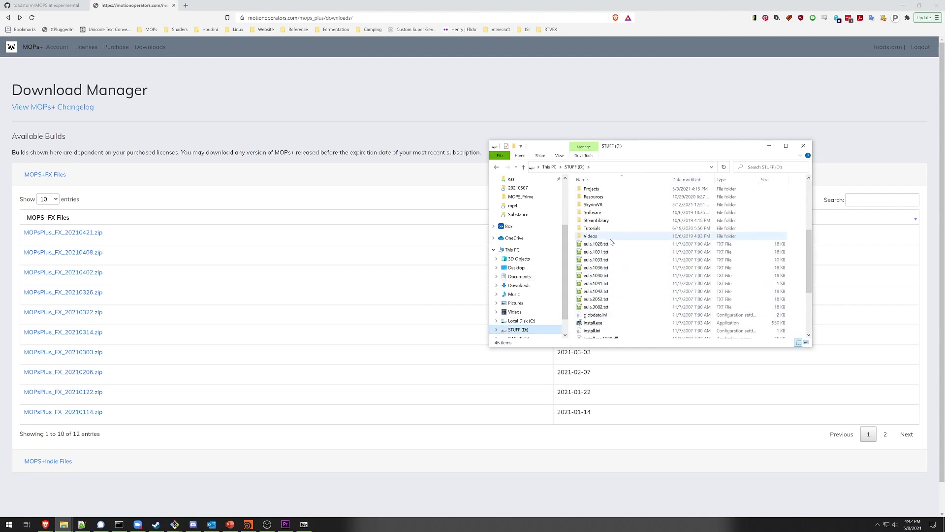
{"action": "double_click", "coordinate": [612, 238]}
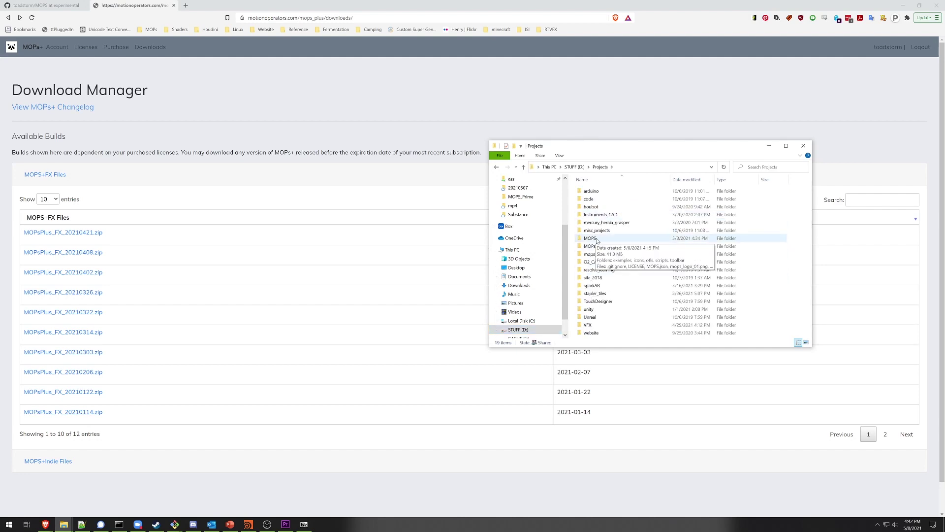
- Create a MOPsPlus folder in Projects and drag all archive entries into it
{"action": "right_click", "coordinate": [791, 274]}
{"action": "mouse_move", "coordinate": [818, 388]}
{"action": "left_click", "coordinate": [772, 392]}
{"action": "type", "text": "MOPsPlus"}
{"action": "key", "text": "Return"}
{"action": "key", "text": "Return"}
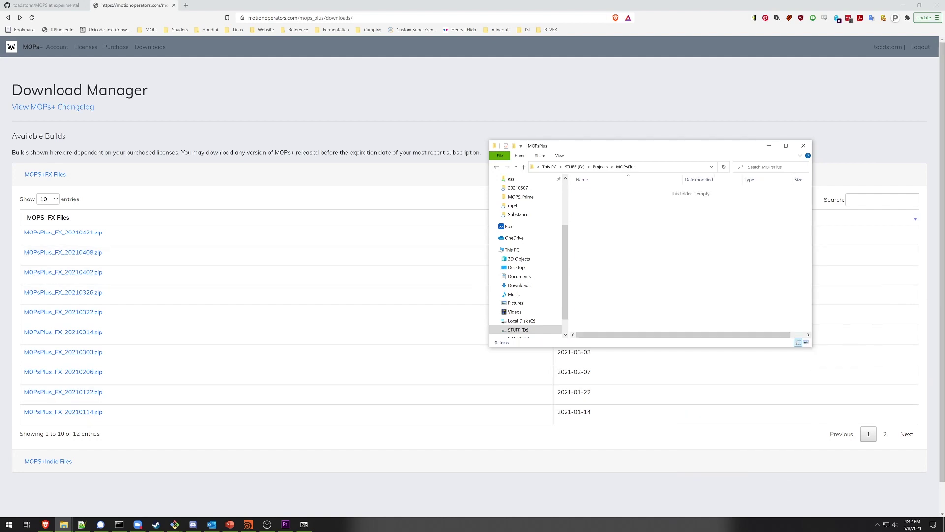
{"action": "left_click_drag", "start_coordinate": [768, 150], "coordinate": [768, 245]}
{"action": "left_click_drag", "start_coordinate": [738, 384], "coordinate": [617, 265]}
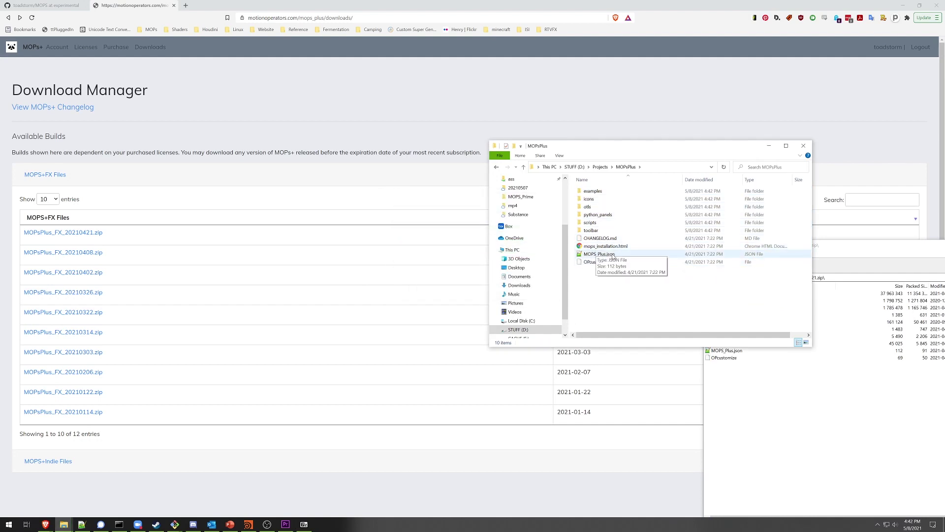
- Open MOPS_Plus.json in Notepad++ from the file's context menu
{"action": "left_click", "coordinate": [613, 256]}
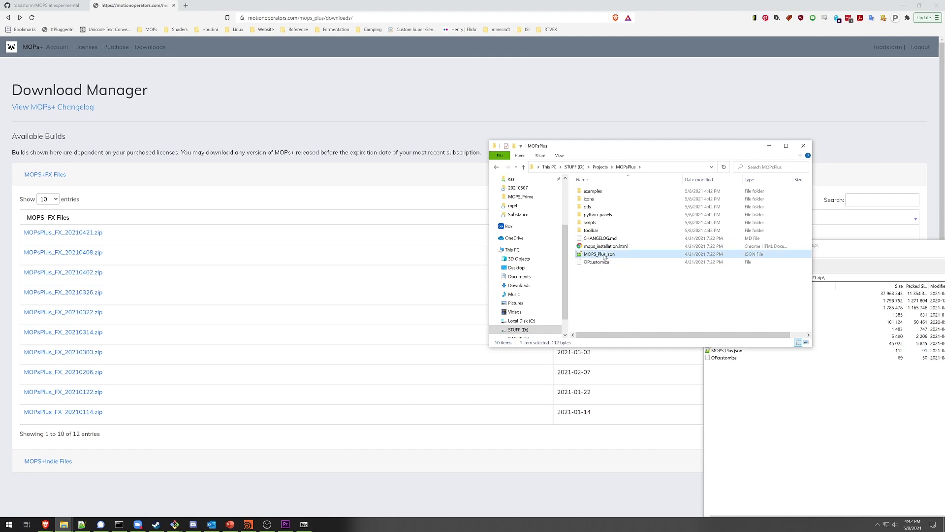
{"action": "right_click", "coordinate": [605, 255]}
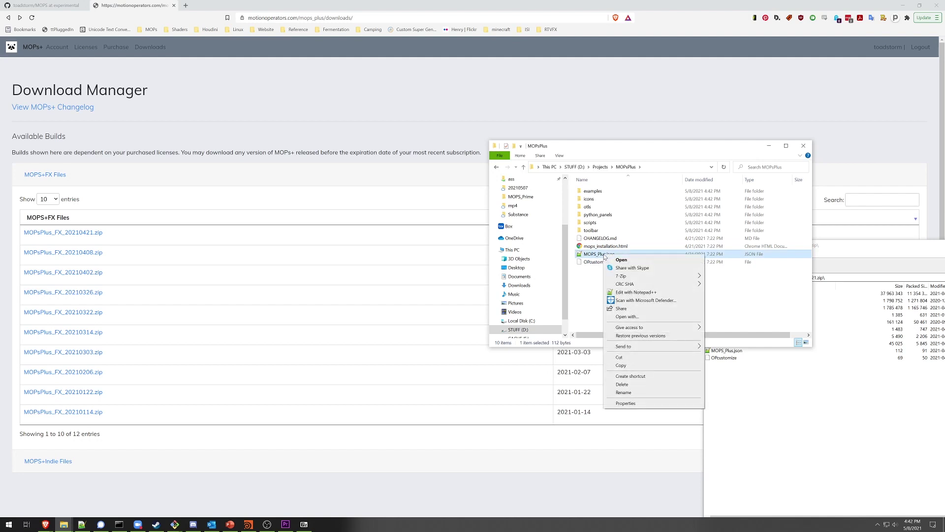
{"action": "left_click", "coordinate": [625, 294]}
{"action": "left_click_drag", "start_coordinate": [581, 257], "coordinate": [541, 285]}
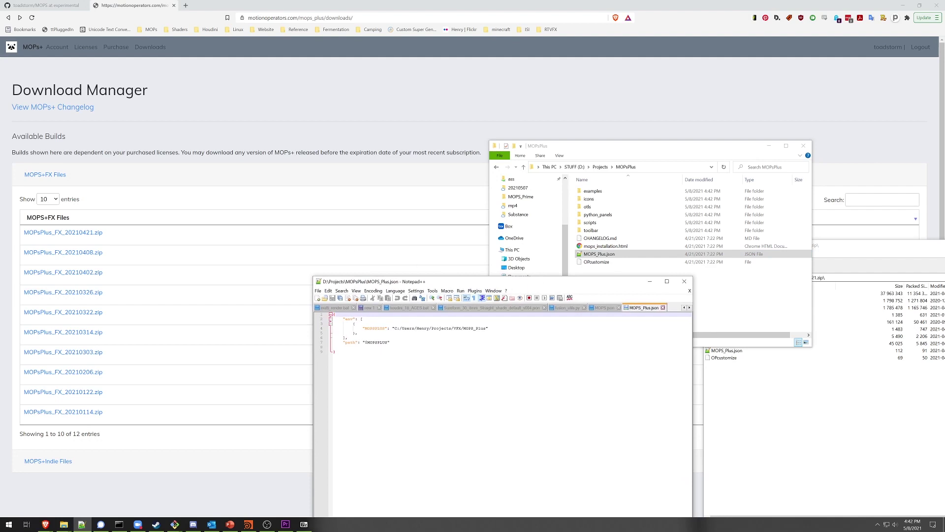
- Replace the MOPS path with D:/Projects/MOPsPlus using forward slashes and save
{"action": "left_click", "coordinate": [649, 168]}
{"action": "key", "text": "ctrl+c"}
{"action": "left_click_drag", "start_coordinate": [394, 328], "coordinate": [488, 328]}
{"action": "key", "text": "ctrl+v"}
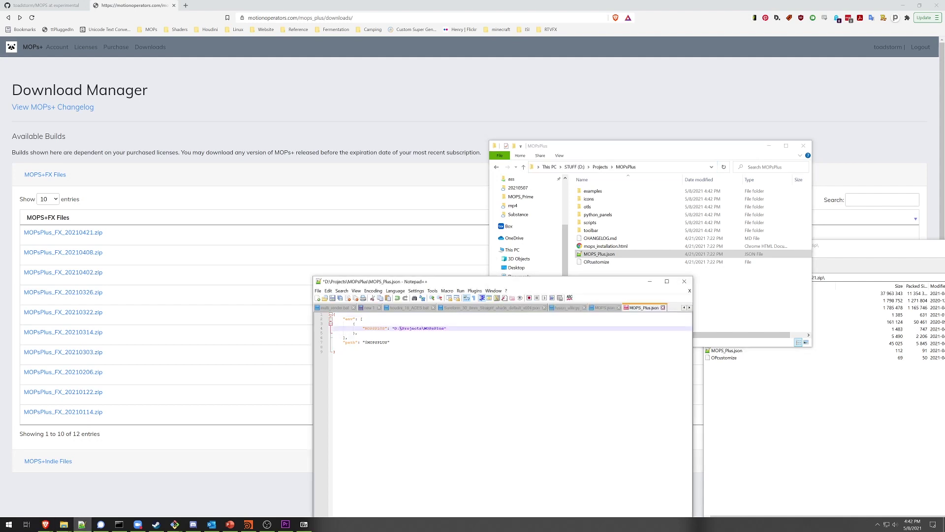
{"action": "key", "text": "BackSpace"}
{"action": "type", "text": "/"}
{"action": "key", "text": "ctrl+s"}
{"action": "left_click", "coordinate": [626, 274]}
- Select MOPS_Plus.json and browse to Documents > houdini18.5 > packages
{"action": "left_click", "coordinate": [615, 256]}
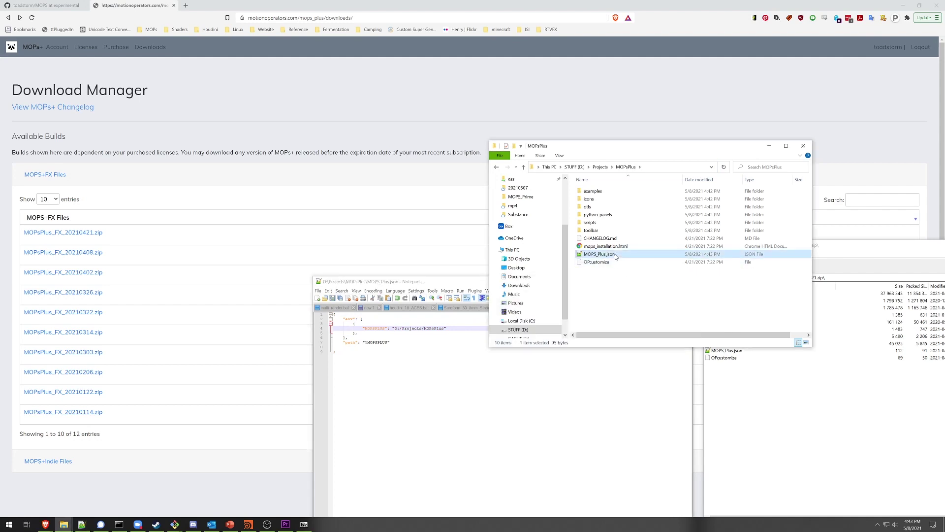
{"action": "left_click", "coordinate": [519, 276]}
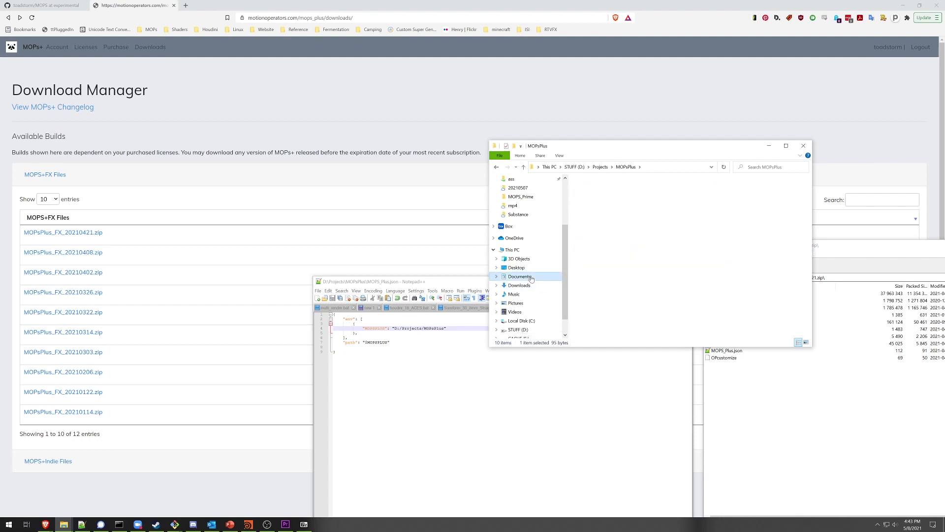
{"action": "scroll", "coordinate": [624, 315], "scroll_direction": "down", "scroll_amount": 5}
{"action": "double_click", "coordinate": [622, 286]}
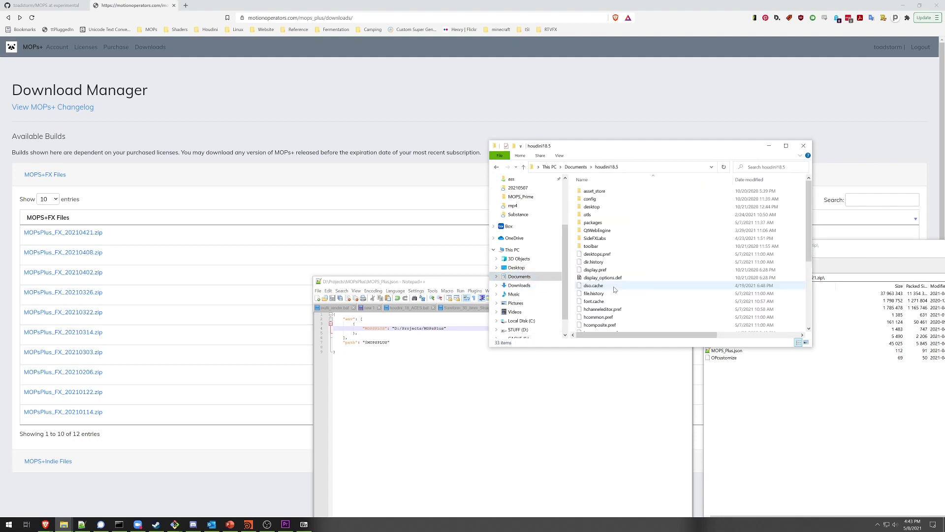
{"action": "double_click", "coordinate": [597, 223]}
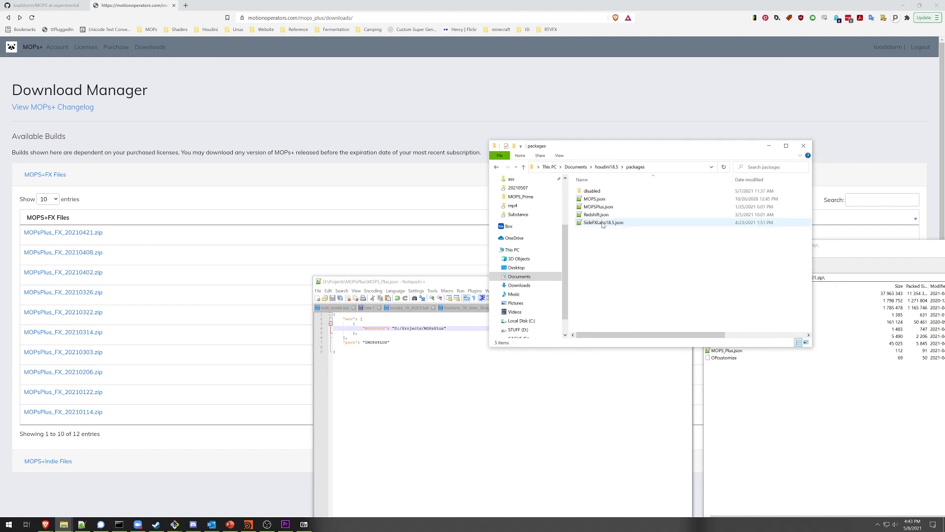
- Paste MOPS_Plus.json into packages, delete the duplicate, and return to Houdini
{"action": "key", "text": "ctrl+v"}
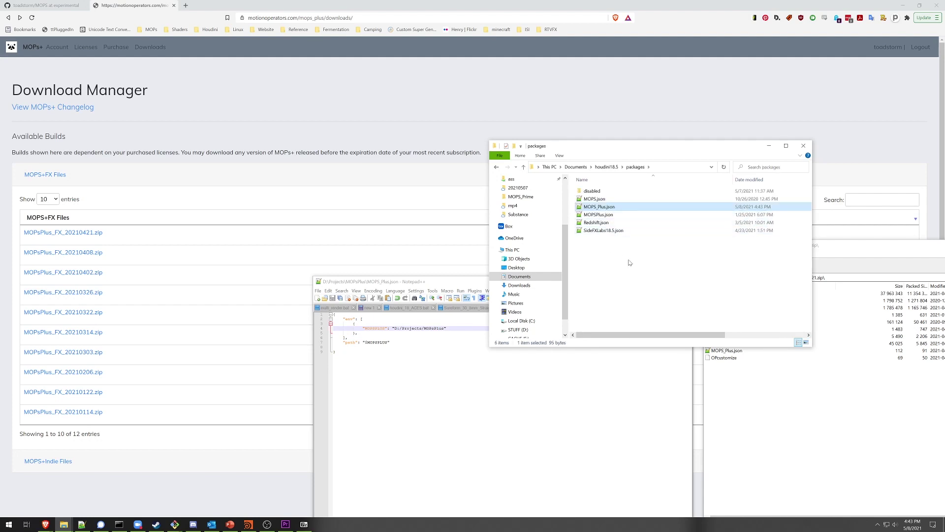
{"action": "key", "text": "Delete"}
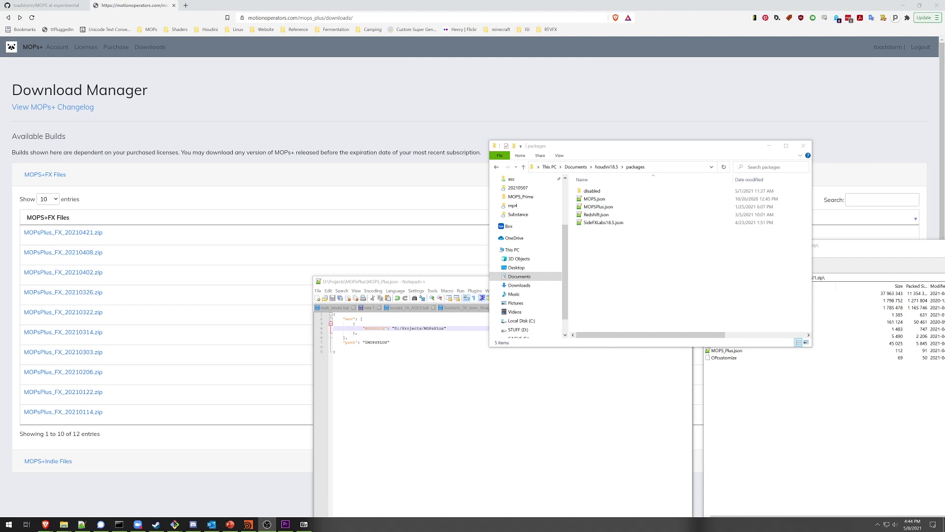
{"action": "key", "text": "alt+Tab"}
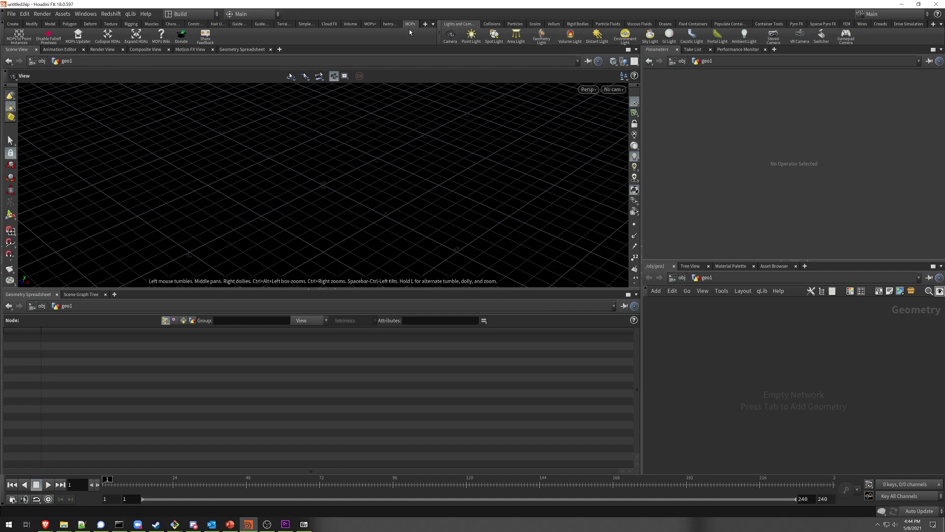
- Switch to the MOPs+ shelf and run Activate MOPs+, creating an Activator1 node
{"action": "left_click", "coordinate": [425, 23]}
{"action": "mouse_move", "coordinate": [435, 58]}
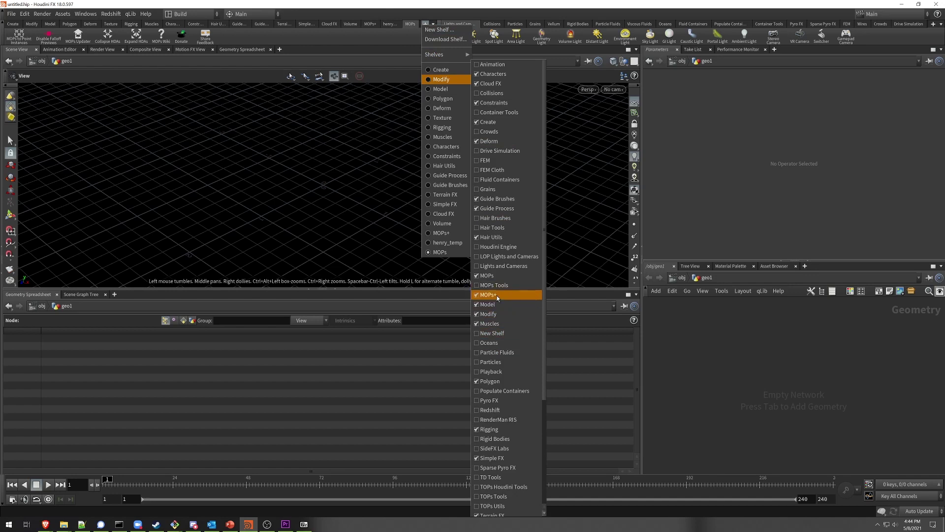
{"action": "left_click", "coordinate": [369, 24]}
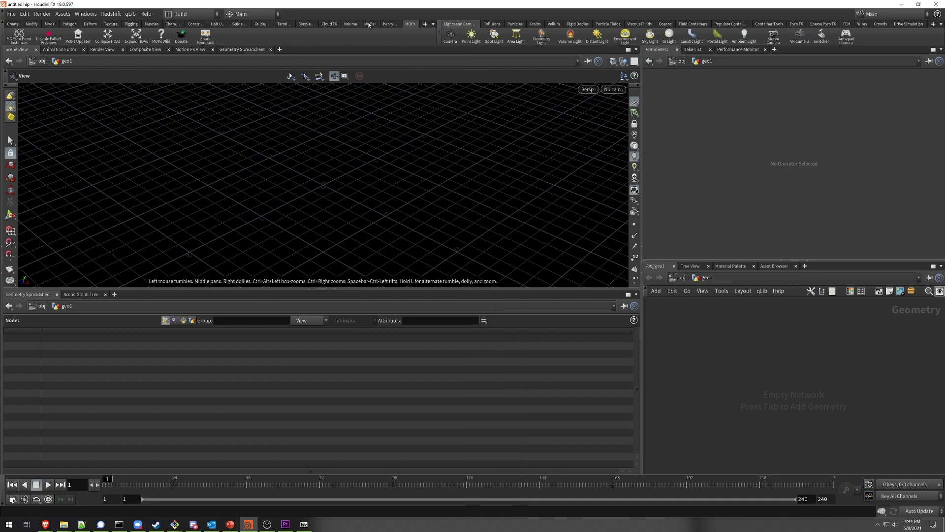
{"action": "left_click", "coordinate": [369, 25]}
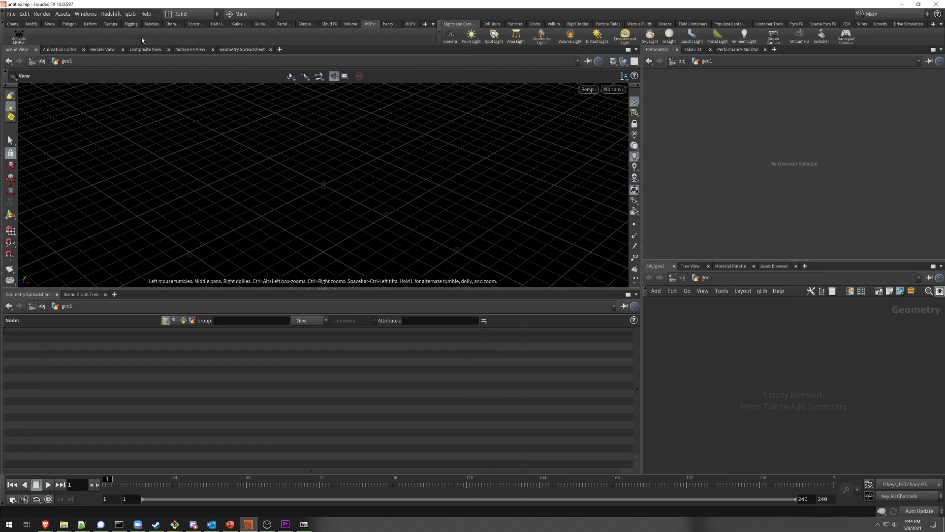
{"action": "left_click", "coordinate": [19, 37]}
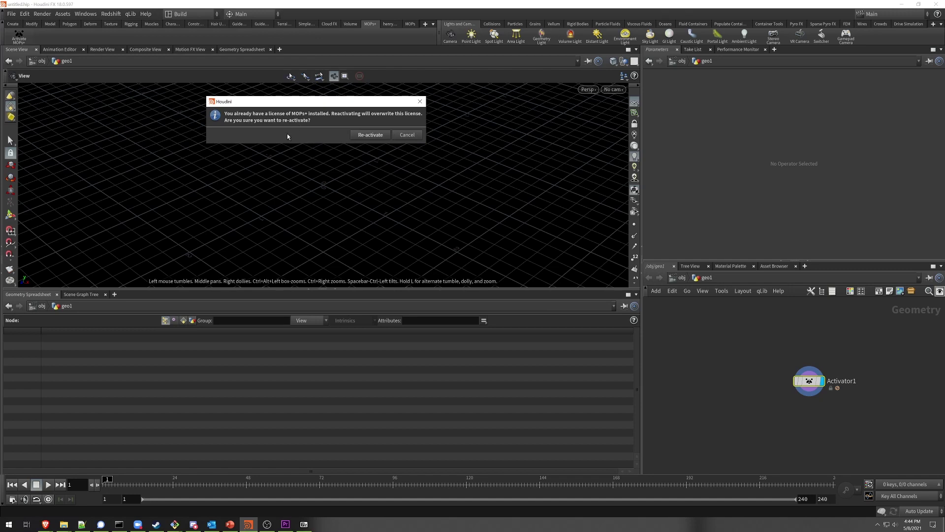
- Confirm re-activating the existing MOPs+ license
{"action": "left_click", "coordinate": [371, 135]}
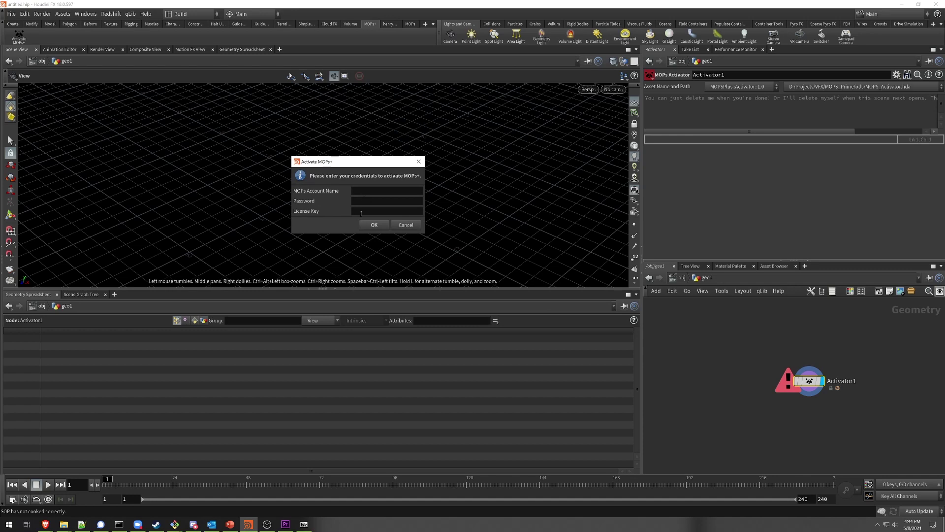
{"action": "left_click", "coordinate": [360, 199]}
{"action": "key", "text": "alt+Tab"}
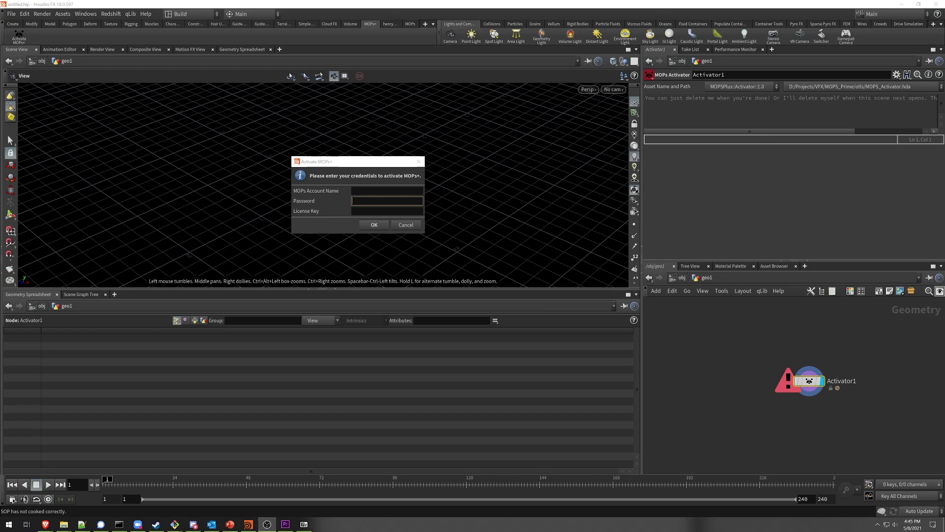
{"action": "key", "text": "alt+Tab"}
- Enter the MOPs account name and paste the account password in Activate MOPs+
{"action": "left_click", "coordinate": [401, 190]}
{"action": "type", "text": "toadstorm"}
{"action": "key", "text": "Tab"}
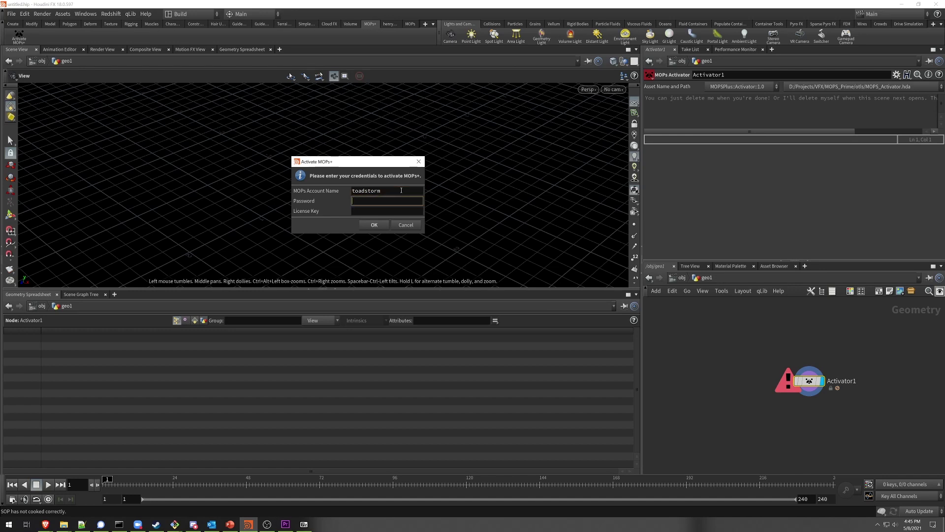
{"action": "key", "text": "ctrl+v"}
{"action": "left_click", "coordinate": [337, 215]}
{"action": "mouse_move", "coordinate": [45, 524]}
{"action": "left_click", "coordinate": [118, 493]}
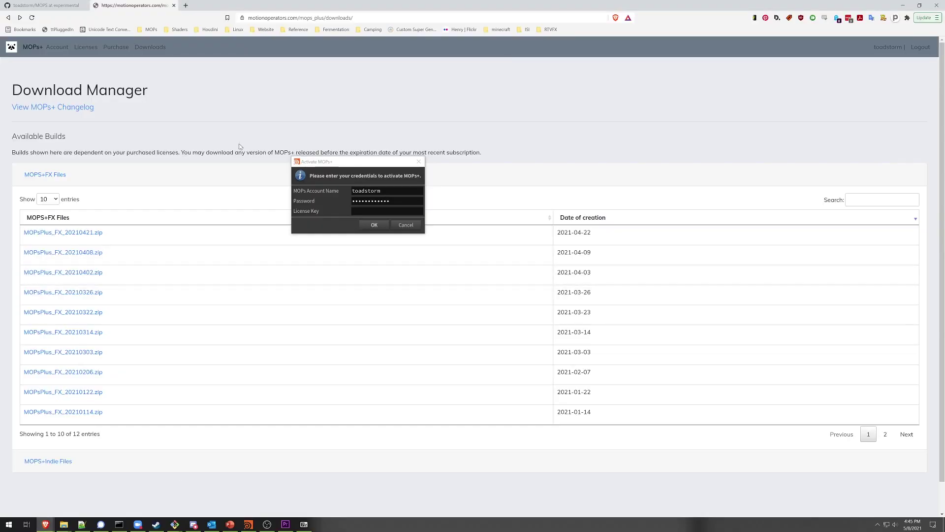
- Open the License Manager on motionoperators.com and copy the MOPs FX license key
{"action": "left_click", "coordinate": [86, 49]}
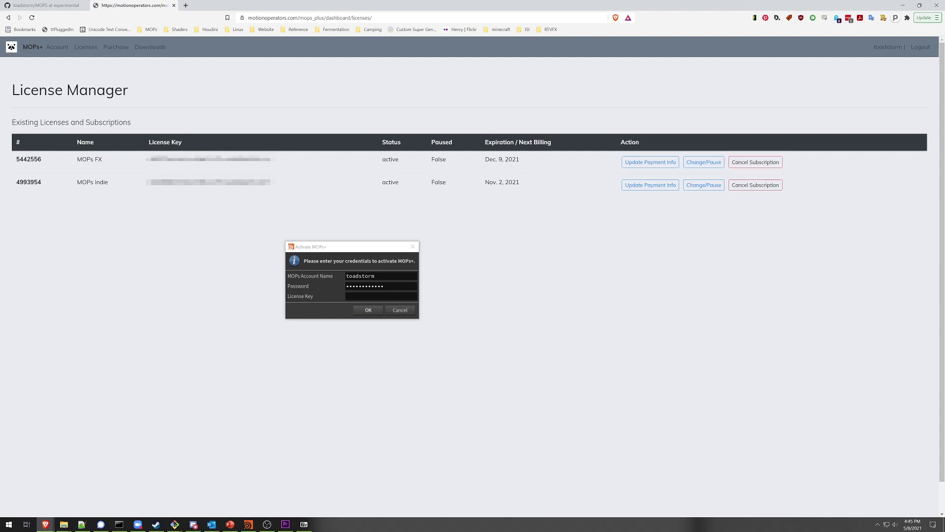
{"action": "left_click_drag", "start_coordinate": [147, 159], "coordinate": [270, 159]}
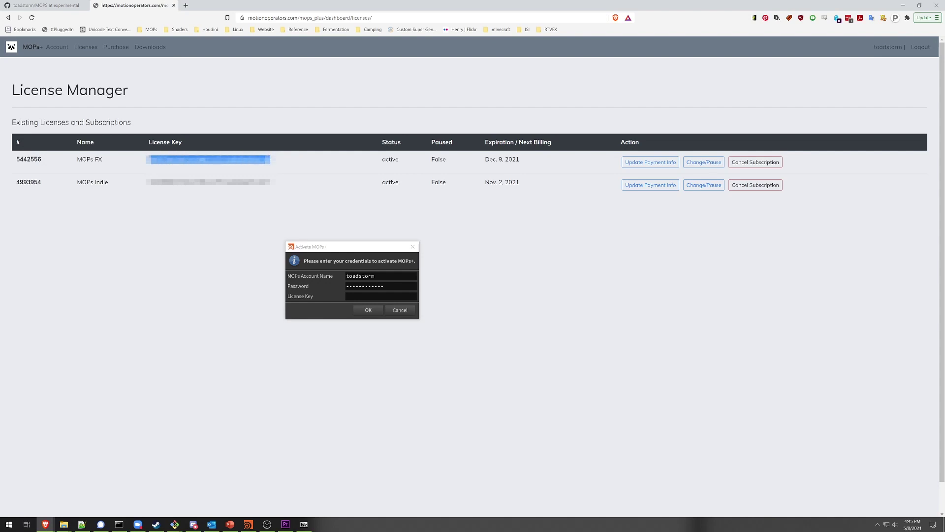
{"action": "left_click", "coordinate": [365, 297]}
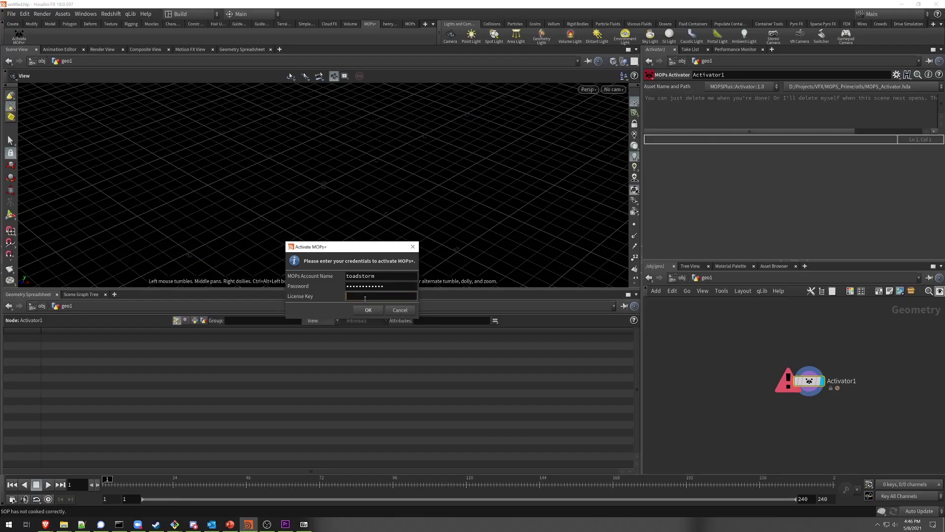
- Paste the MOPs FX license key, submit activation, and dismiss the console and success message
{"action": "key", "text": "ctrl+v"}
{"action": "left_click", "coordinate": [369, 309]}
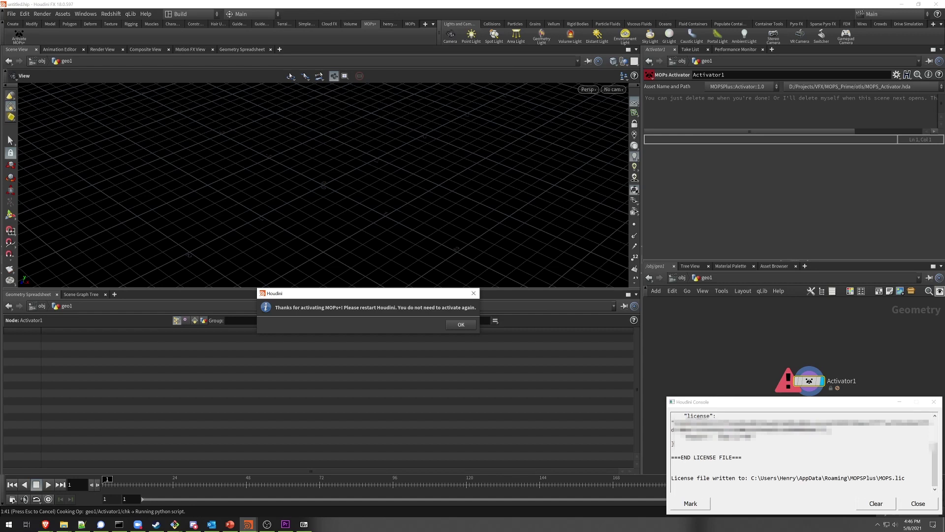
{"action": "left_click", "coordinate": [557, 389]}
{"action": "left_click", "coordinate": [470, 326]}
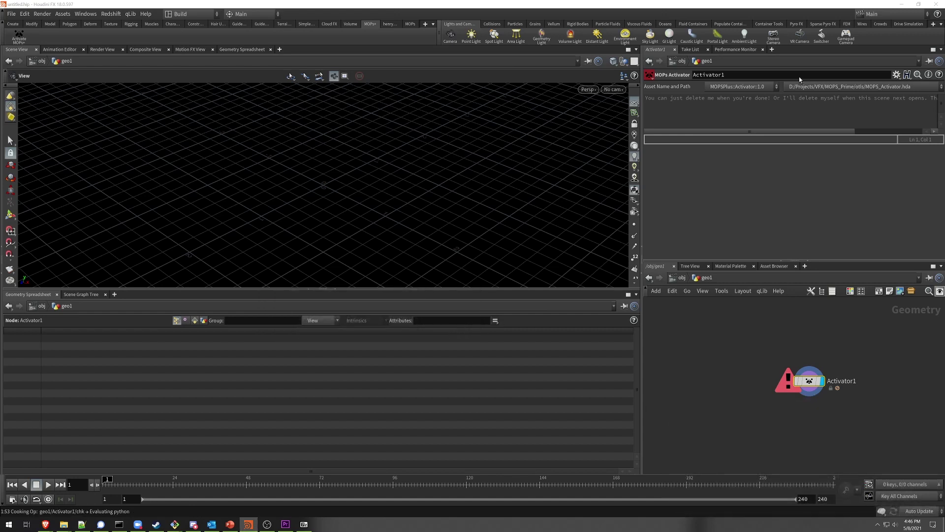
- Quit Houdini, answering the save-changes prompt, and open the Start menu
{"action": "left_click", "coordinate": [933, 4]}
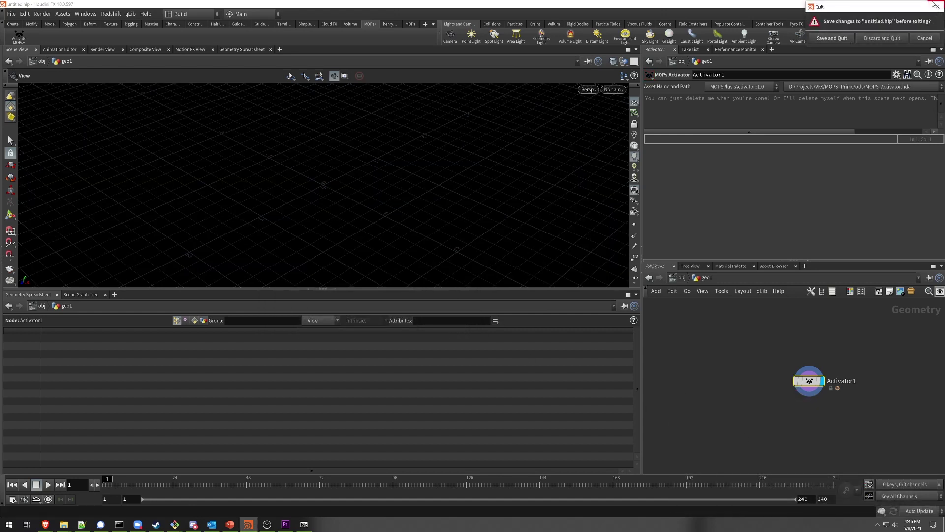
{"action": "left_click", "coordinate": [893, 38]}
{"action": "key", "text": "super"}
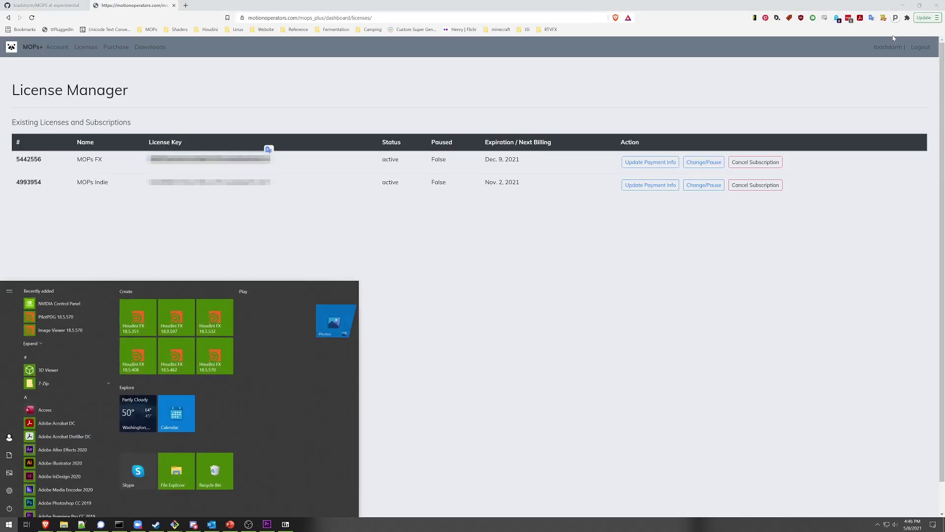
- Relaunch Houdini FX 18.0.597 and find MOPs Camera Blender (Plus) under MOPs Plus > Camera
{"action": "left_click", "coordinate": [172, 312]}
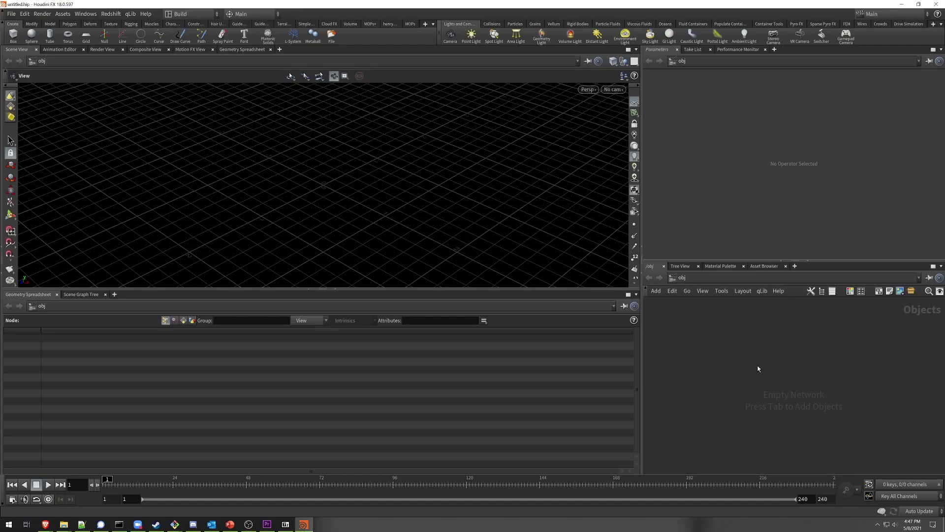
{"action": "key", "text": "Tab"}
{"action": "mouse_move", "coordinate": [779, 352]}
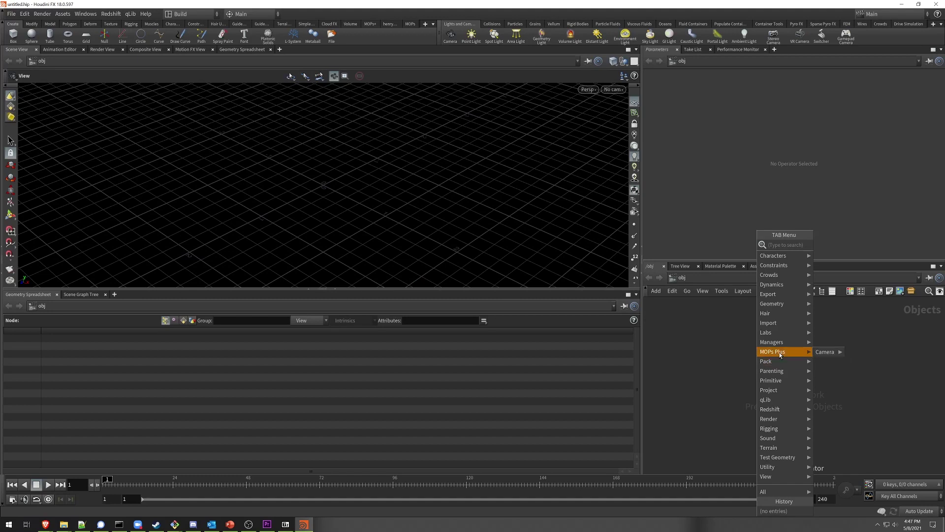
{"action": "mouse_move", "coordinate": [829, 355]}
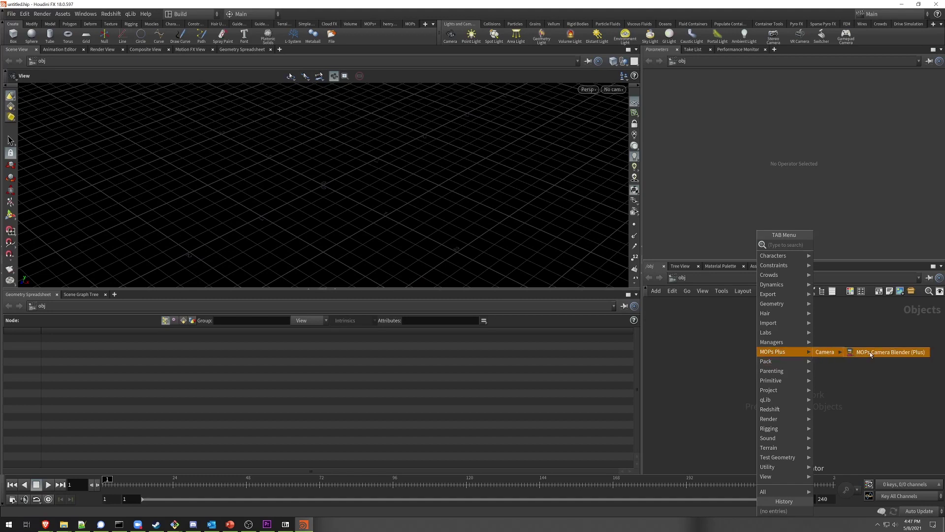